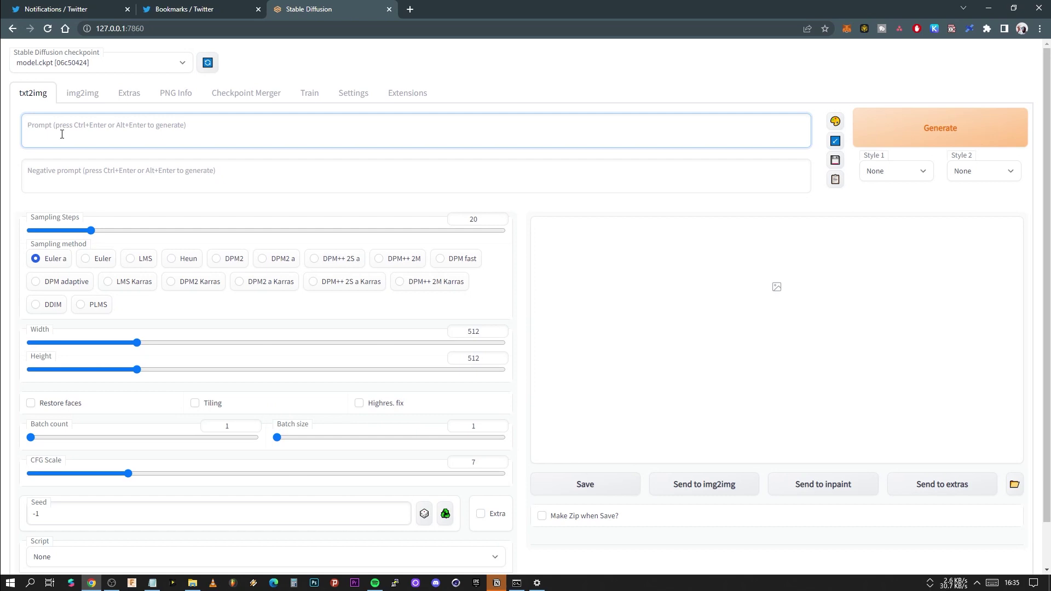
# - Type 'create a fair' in the txt2img prompt, then erase it back to just 'a'
pyautogui.write('create a fair')
pyautogui.press('BackSpace')
pyautogui.press('BackSpace')
pyautogui.press('BackSpace')
pyautogui.press('BackSpace')
pyautogui.press('BackSpace')
pyautogui.press('BackSpace')
pyautogui.press('BackSpace')
pyautogui.press('BackSpace')
pyautogui.press('BackSpace')
pyautogui.press('BackSpace')
pyautogui.press('BackSpace')
pyautogui.press('BackSpace')
pyautogui.press('BackSpace')
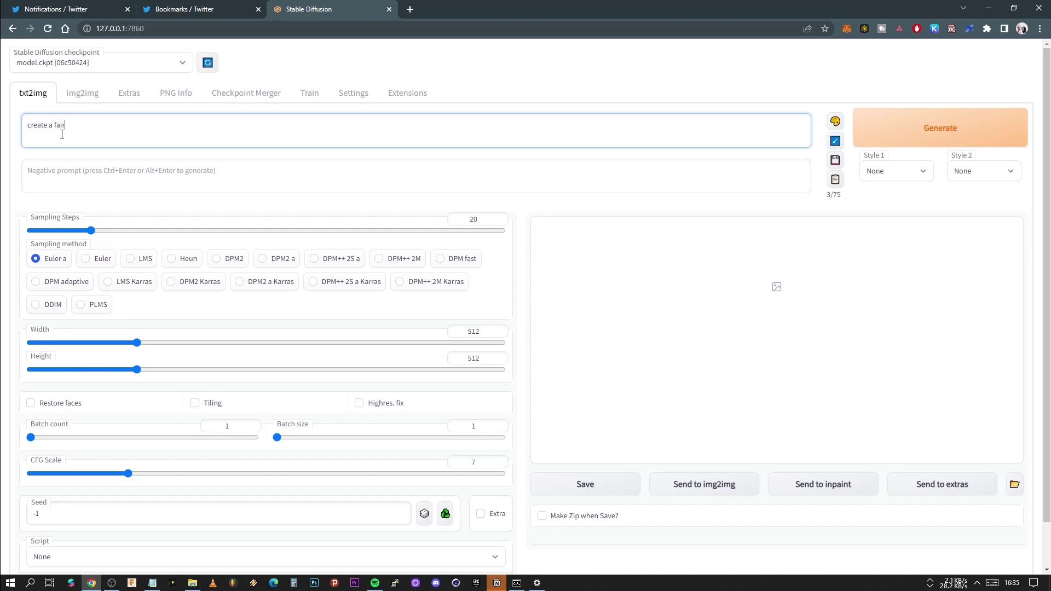
pyautogui.write('a')
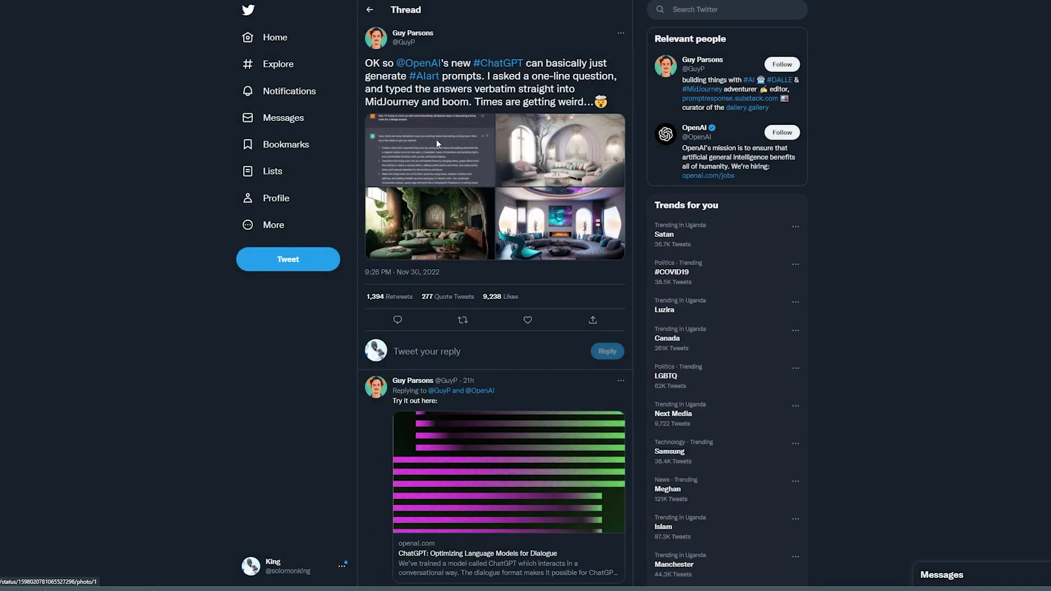
# - View the tweet's ChatGPT screenshot and its pastel, green jungle and futuristic living-room images, then close the viewer
pyautogui.click(435, 139)
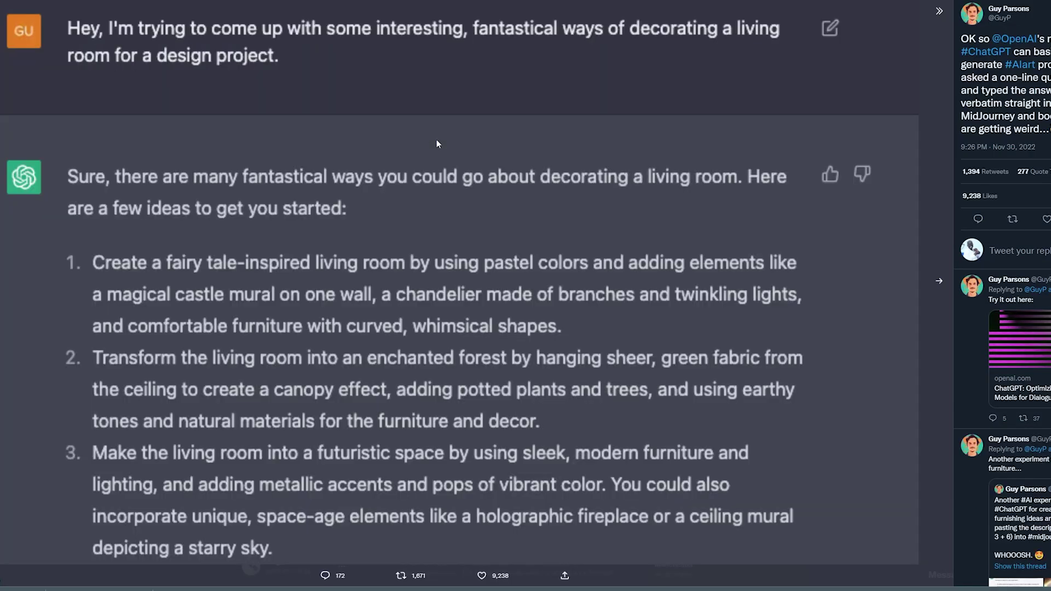
pyautogui.click(939, 283)
pyautogui.click(939, 284)
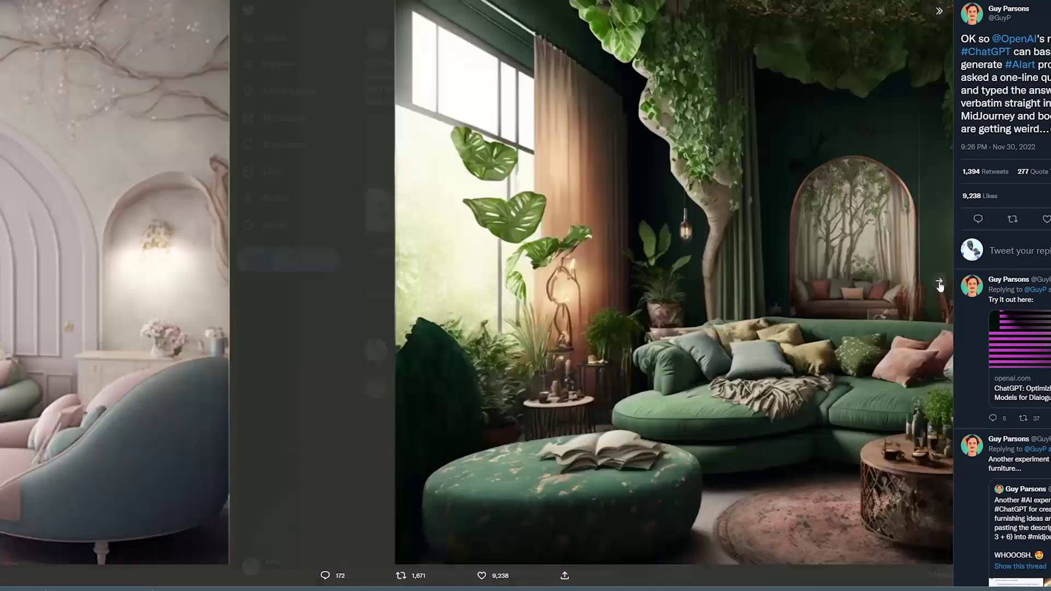
pyautogui.click(939, 283)
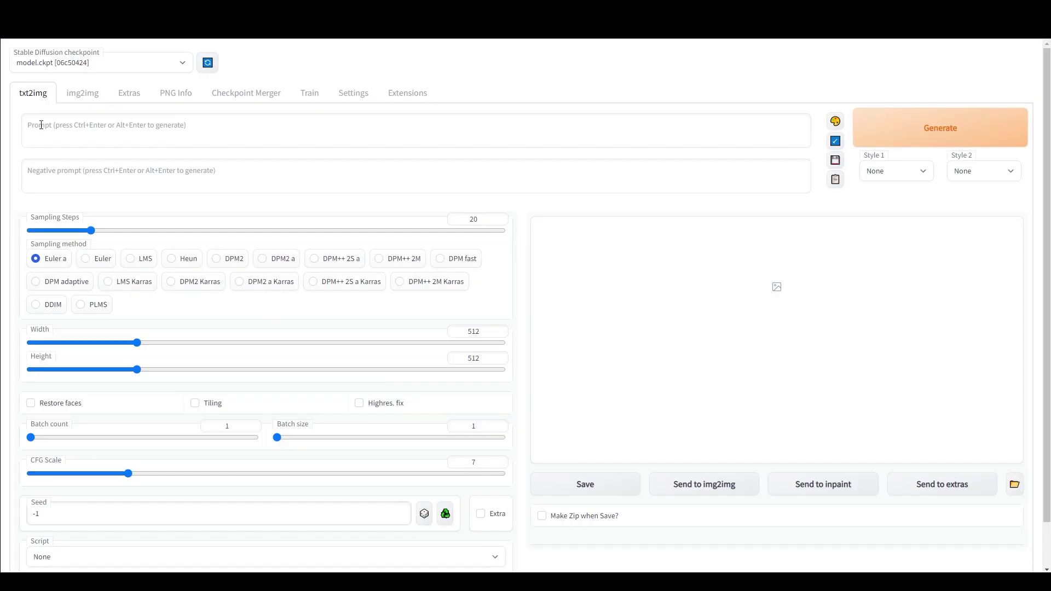
pyautogui.click(62, 135)
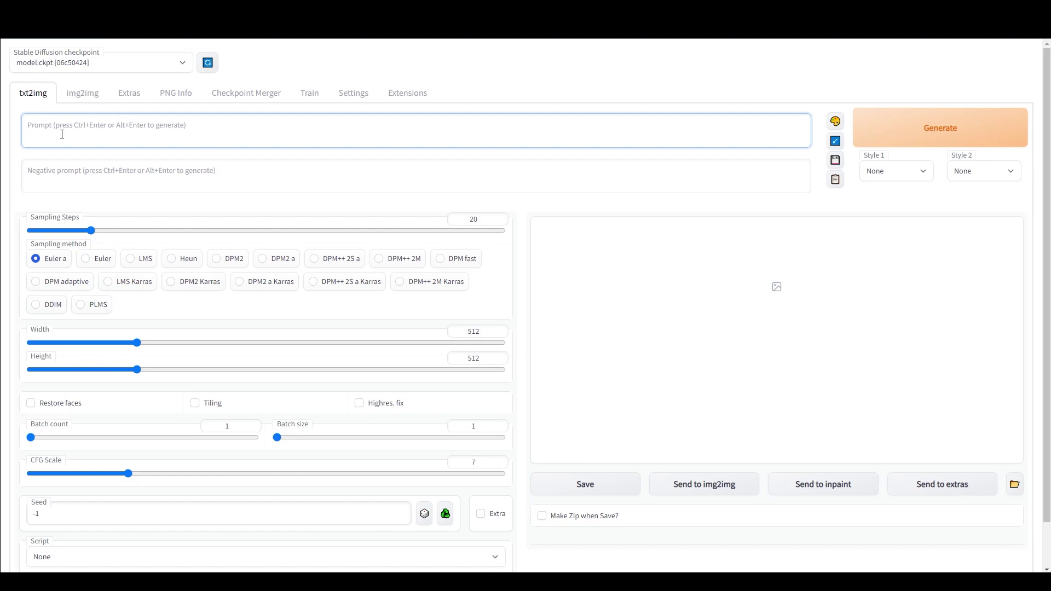
# - Write the fairy tale-inspired pastel living room prompt with castle mural and branch chandelier, fixing 'magical'
pyautogui.write('create a fairy')
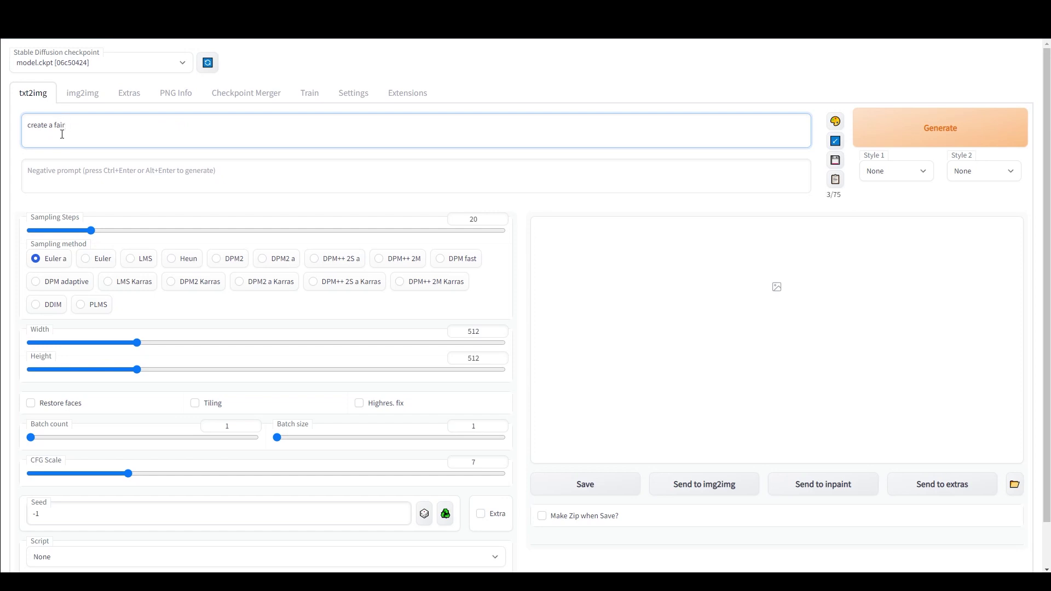
pyautogui.press('BackSpace')
pyautogui.press('BackSpace')
pyautogui.press('BackSpace')
pyautogui.press('BackSpace')
pyautogui.press('BackSpace')
pyautogui.press('BackSpace')
pyautogui.press('BackSpace')
pyautogui.press('BackSpace')
pyautogui.press('BackSpace')
pyautogui.press('BackSpace')
pyautogui.press('BackSpace')
pyautogui.press('BackSpace')
pyautogui.press('BackSpace')
pyautogui.write('a fairy tale')
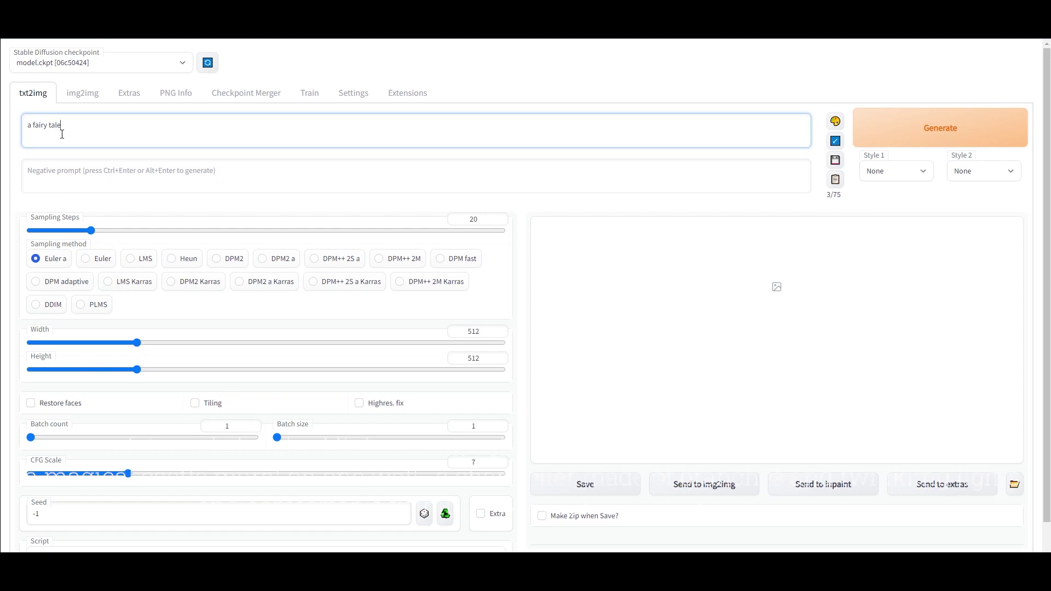
pyautogui.write('-inspired living room ')
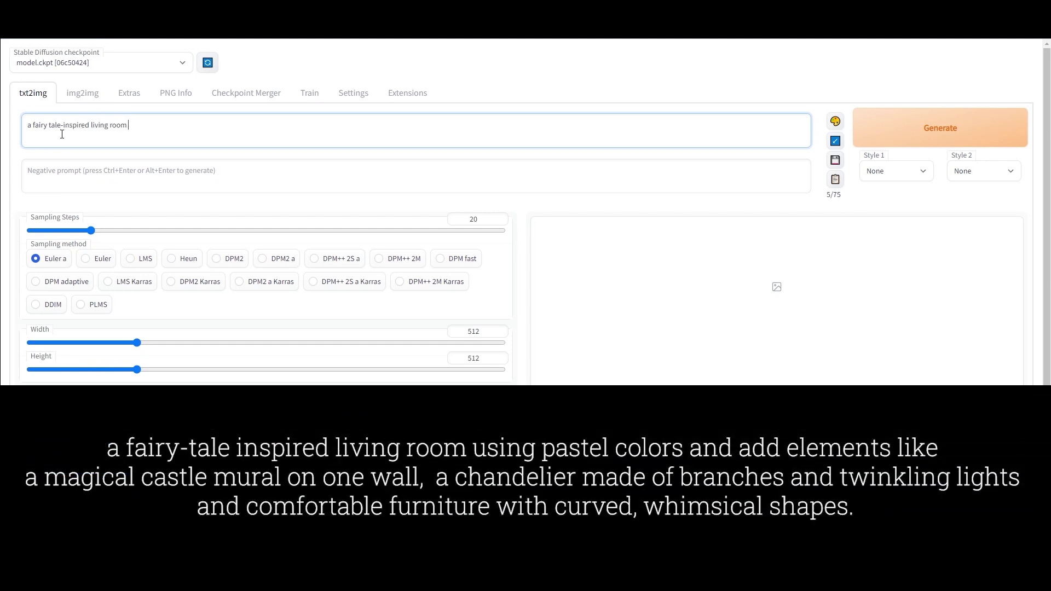
pyautogui.write('by using pastel colors and adding elements like a magiva')
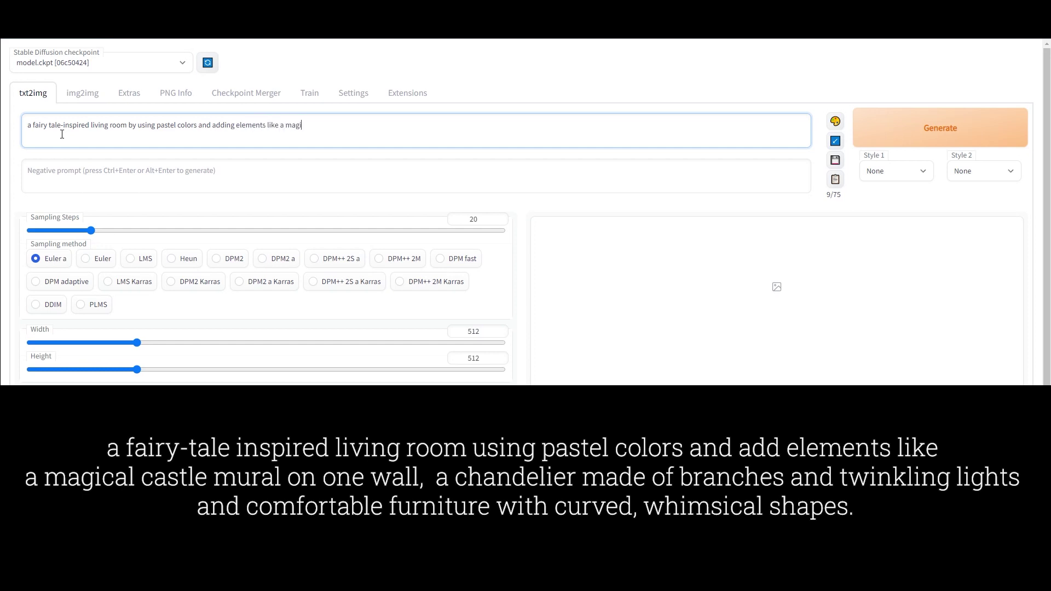
pyautogui.press('BackSpace')
pyautogui.press('BackSpace')
pyautogui.write('cal castle mural on one wall, a chandelier made of br')
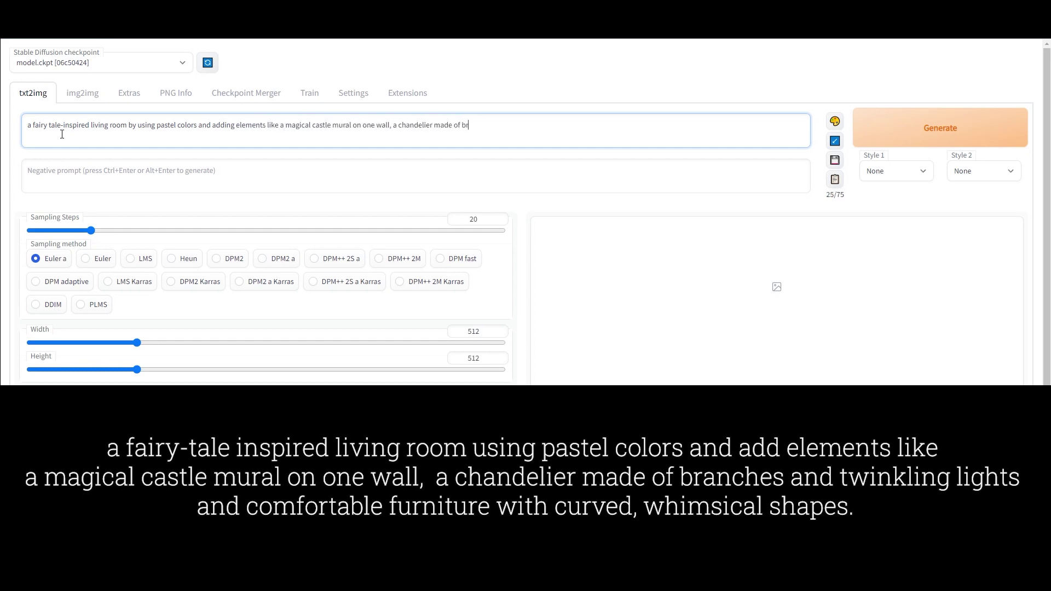
pyautogui.write('anches and twinkling lights and comfortable furniture')
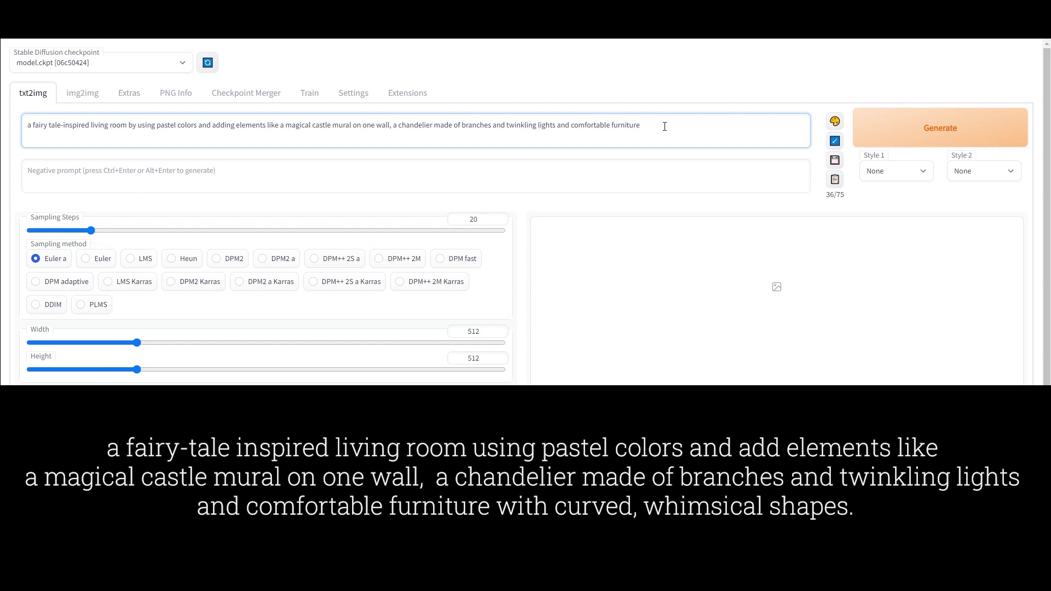
pyautogui.write(' with curved, whimsical')
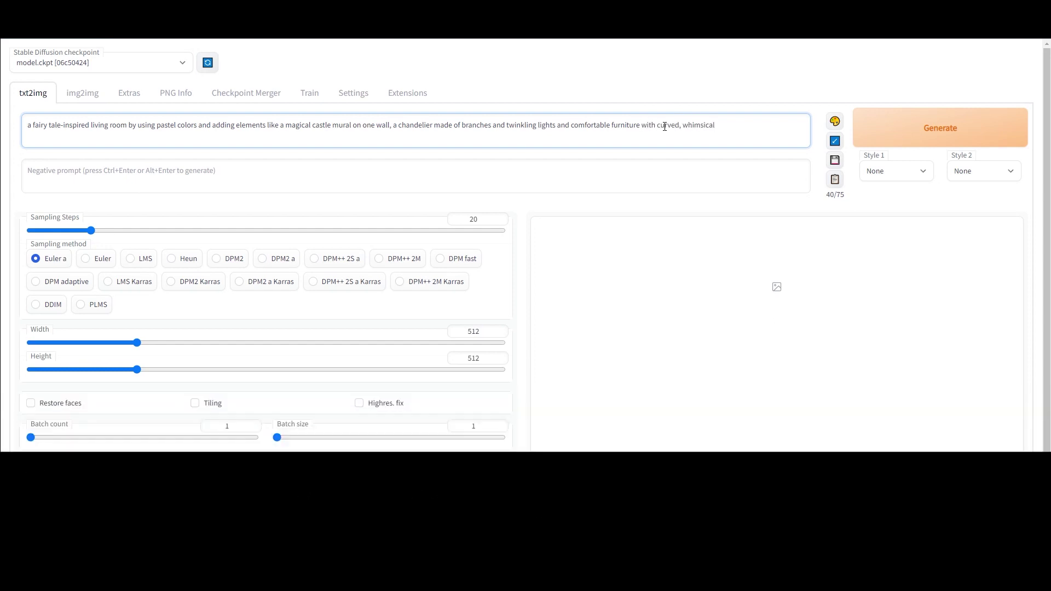
pyautogui.write(' shapes.')
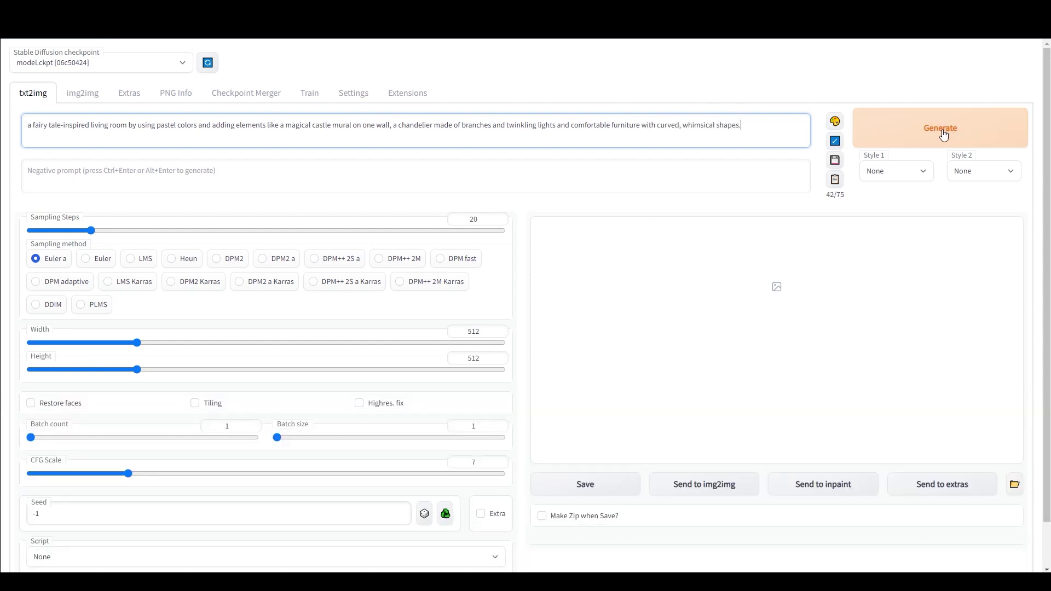
pyautogui.click(943, 135)
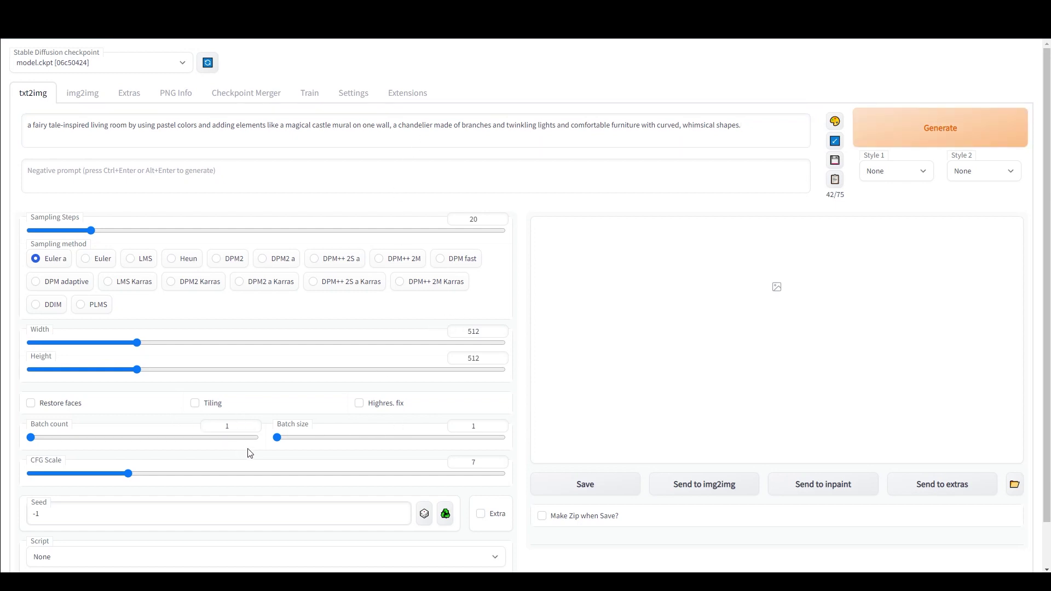
# - Set batch count to 2 and batch size to 2, then generate the fairy-tale living rooms
pyautogui.scroll(-2, 261, 383)
pyautogui.click(251, 374)
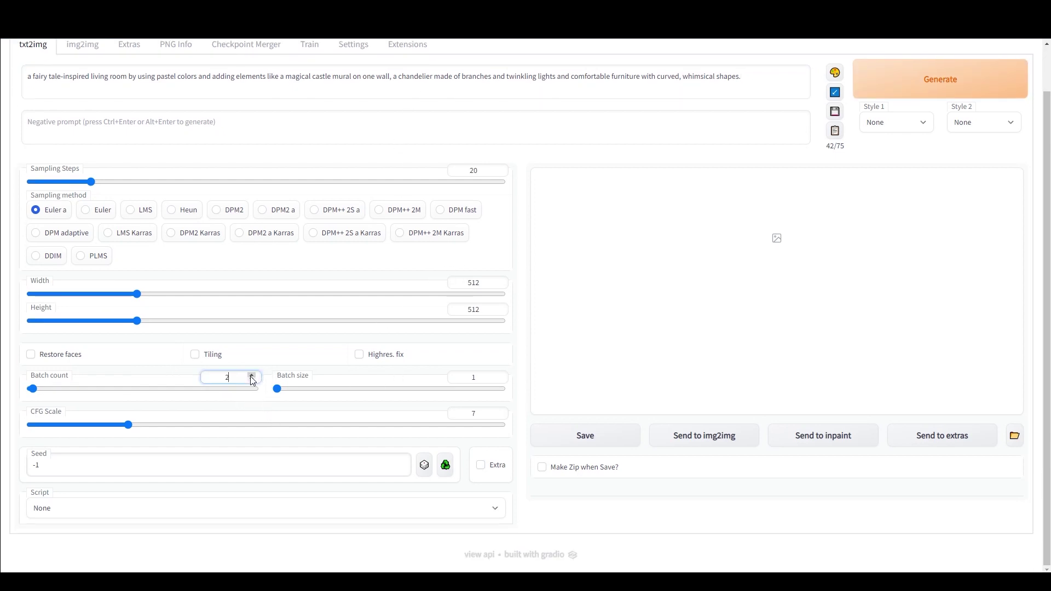
pyautogui.click(499, 376)
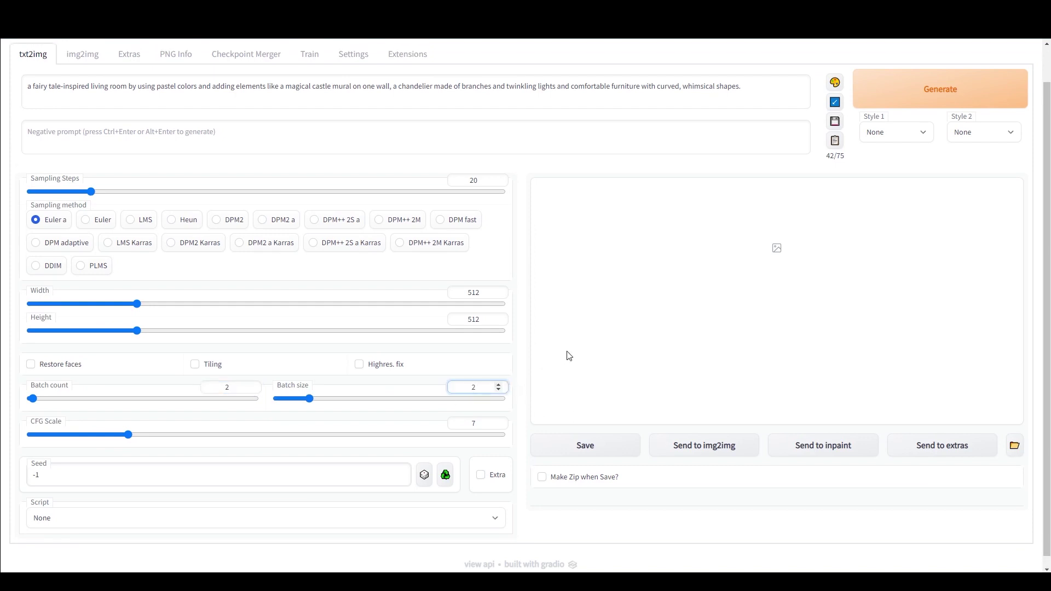
pyautogui.scroll(1, 565, 354)
pyautogui.click(953, 123)
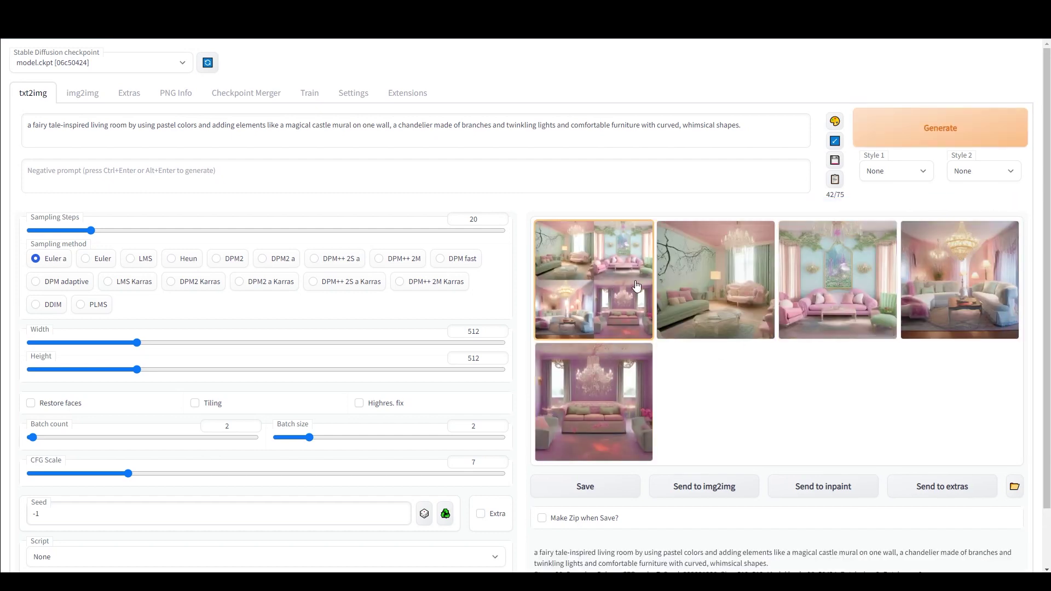
# - View the result grid and each of the four living rooms full-screen, ending on the pink-sofa room
pyautogui.click(569, 288)
pyautogui.click(803, 302)
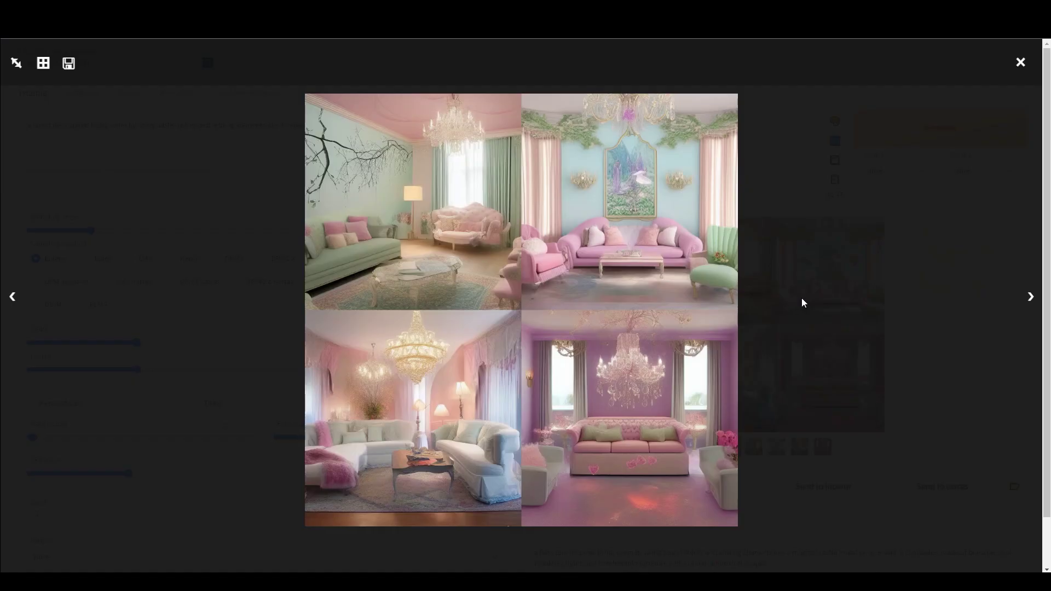
pyautogui.click(1031, 299)
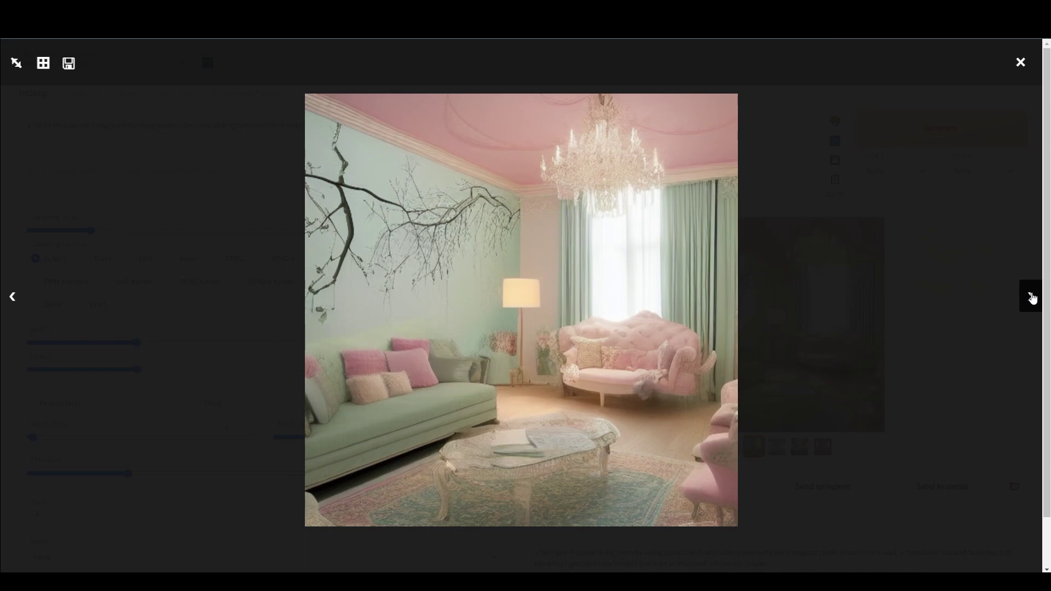
pyautogui.click(1033, 299)
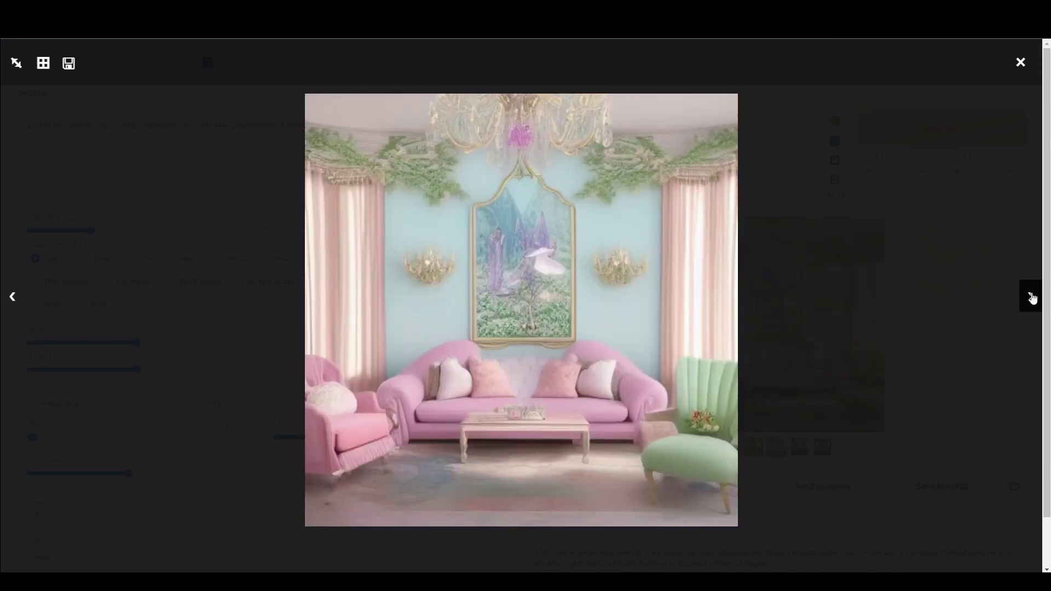
pyautogui.click(1032, 299)
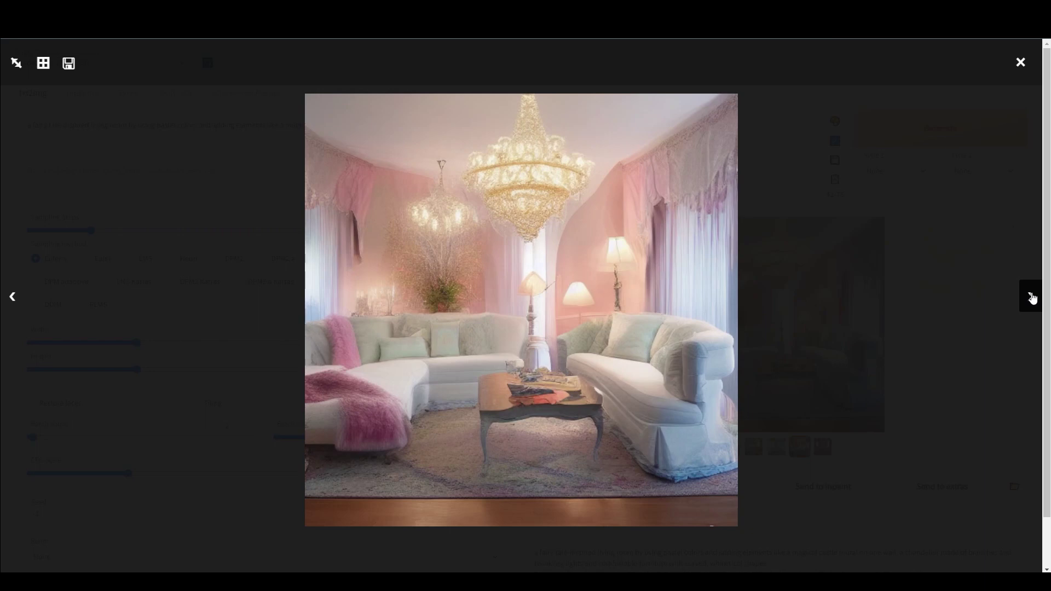
pyautogui.click(1032, 299)
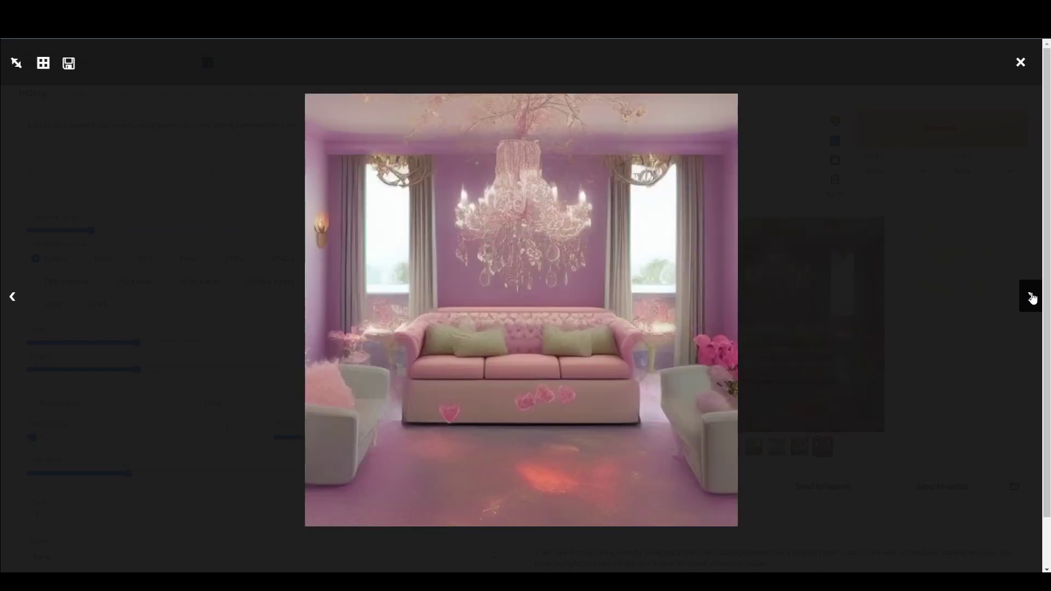
pyautogui.click(1027, 66)
pyautogui.click(187, 172)
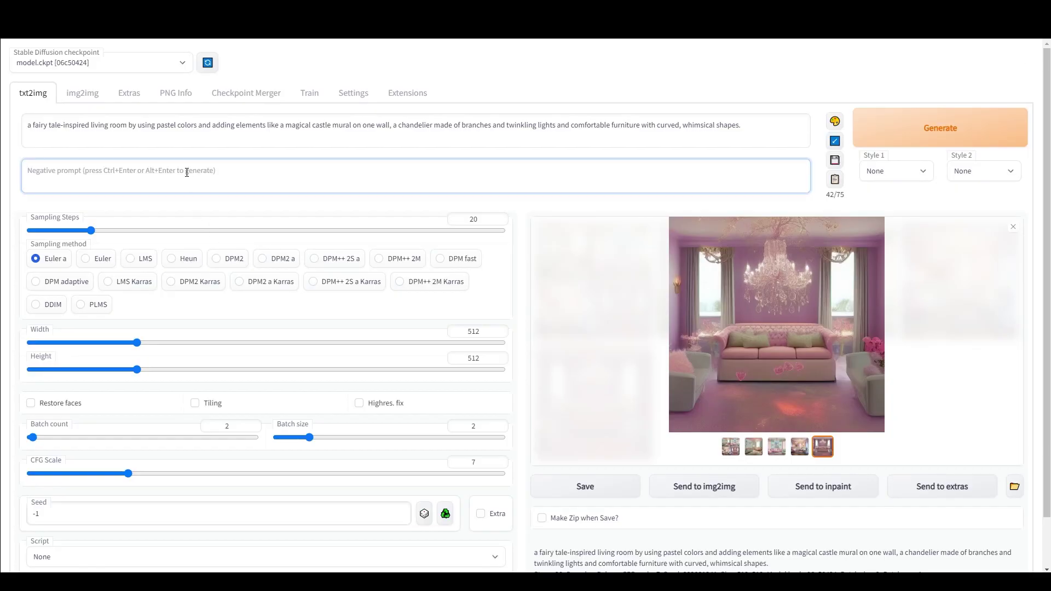
# - Enter 'pink' as the negative prompt, regenerate four living rooms, and show all results in the gallery
pyautogui.write('pink')
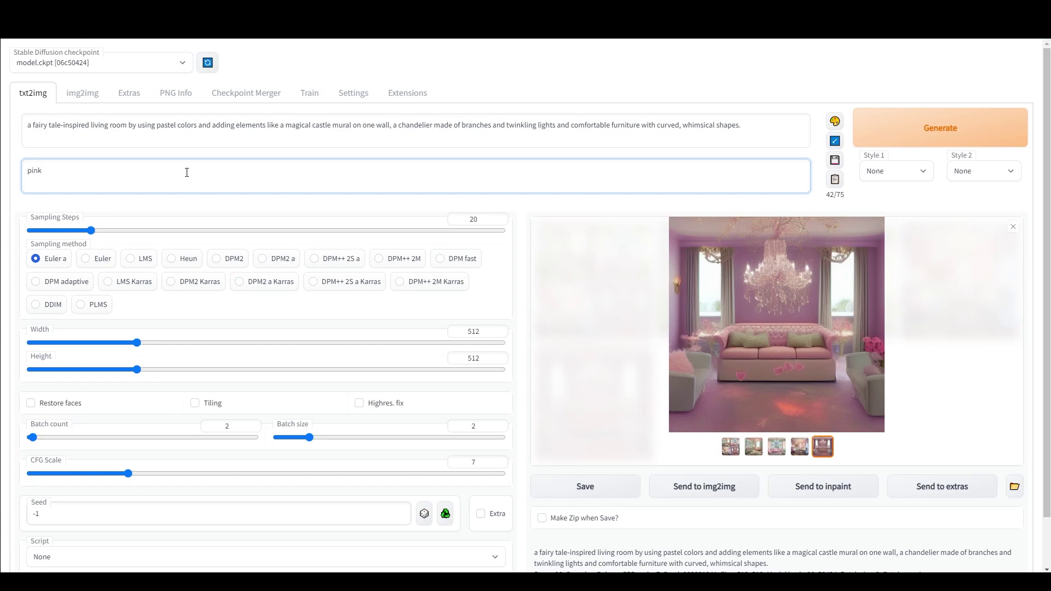
pyautogui.click(911, 130)
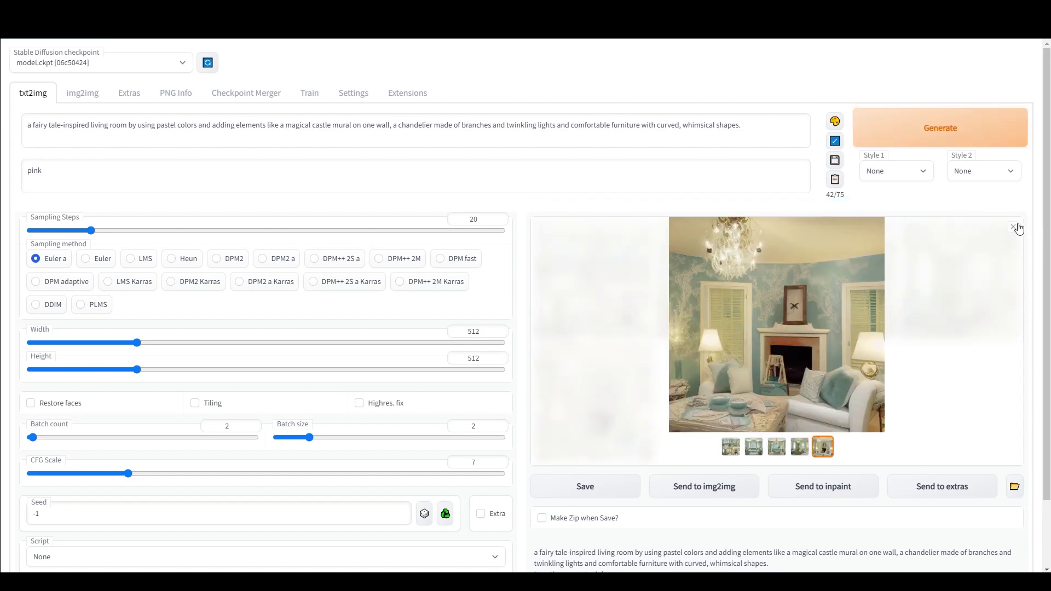
pyautogui.click(1013, 227)
pyautogui.click(601, 281)
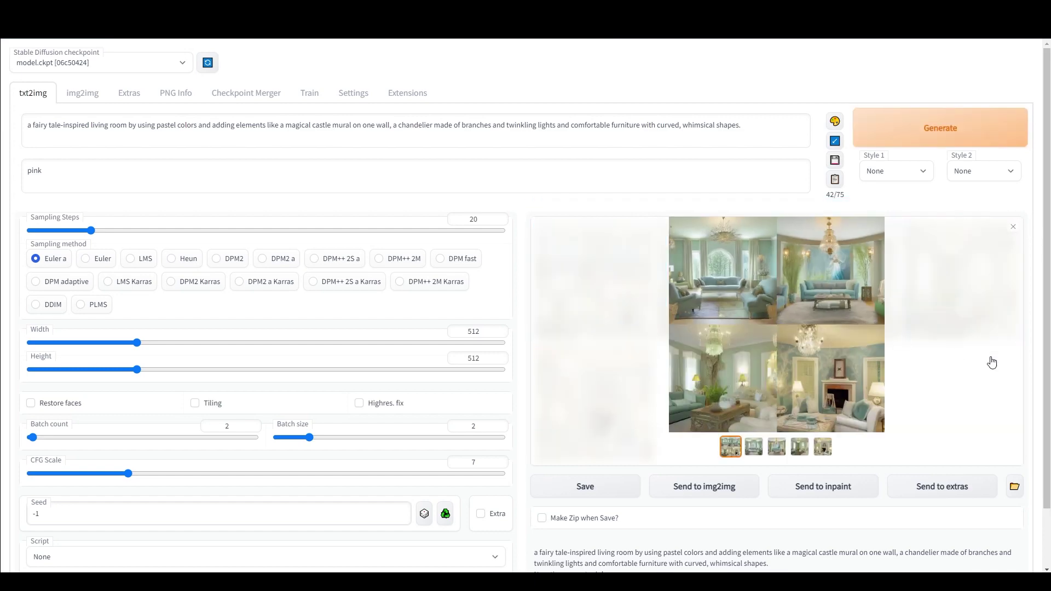
pyautogui.click(793, 322)
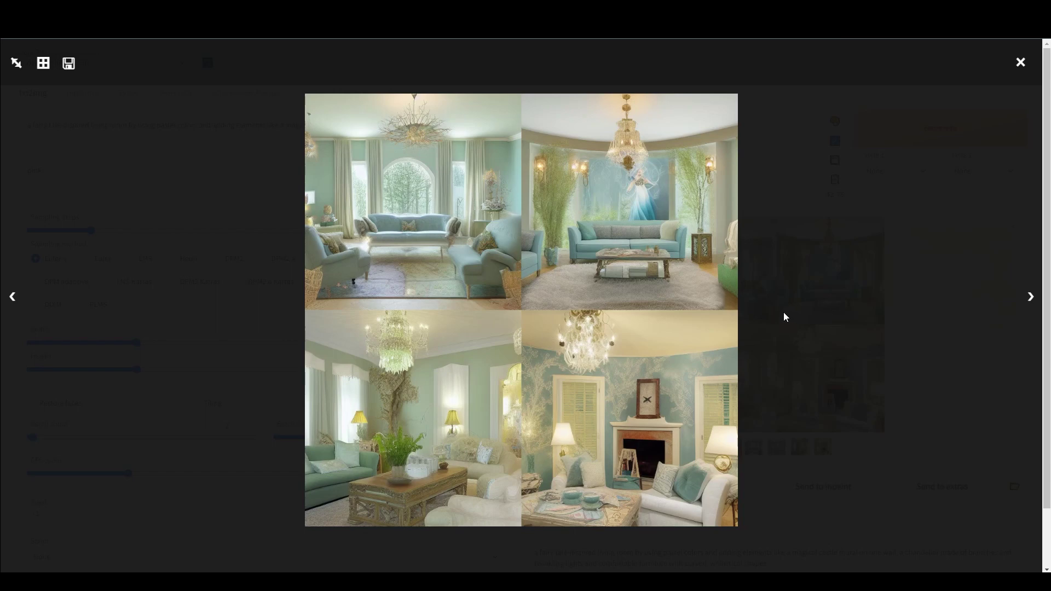
pyautogui.click(1031, 299)
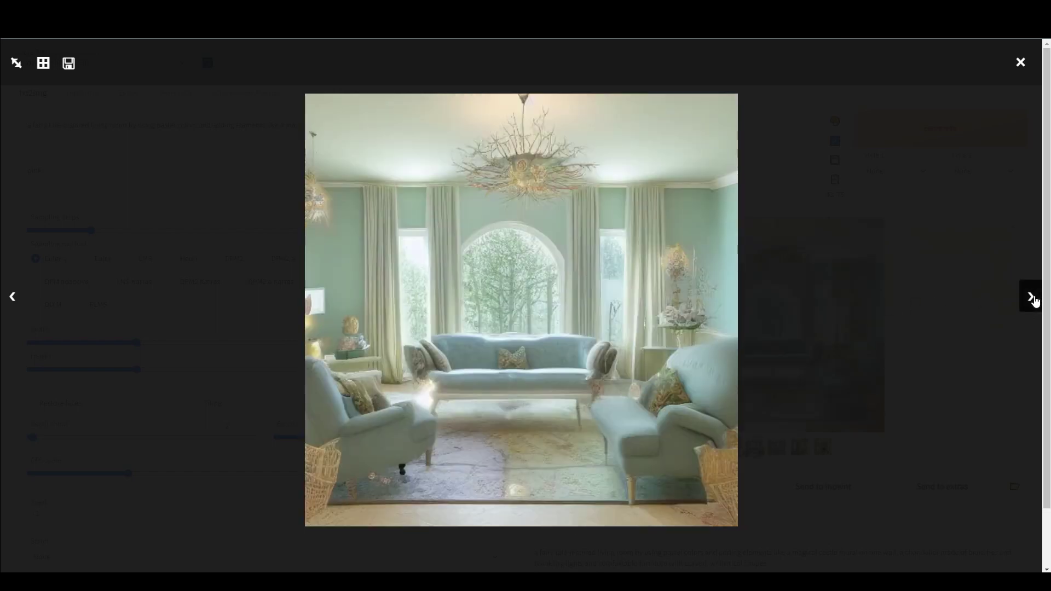
pyautogui.click(1031, 299)
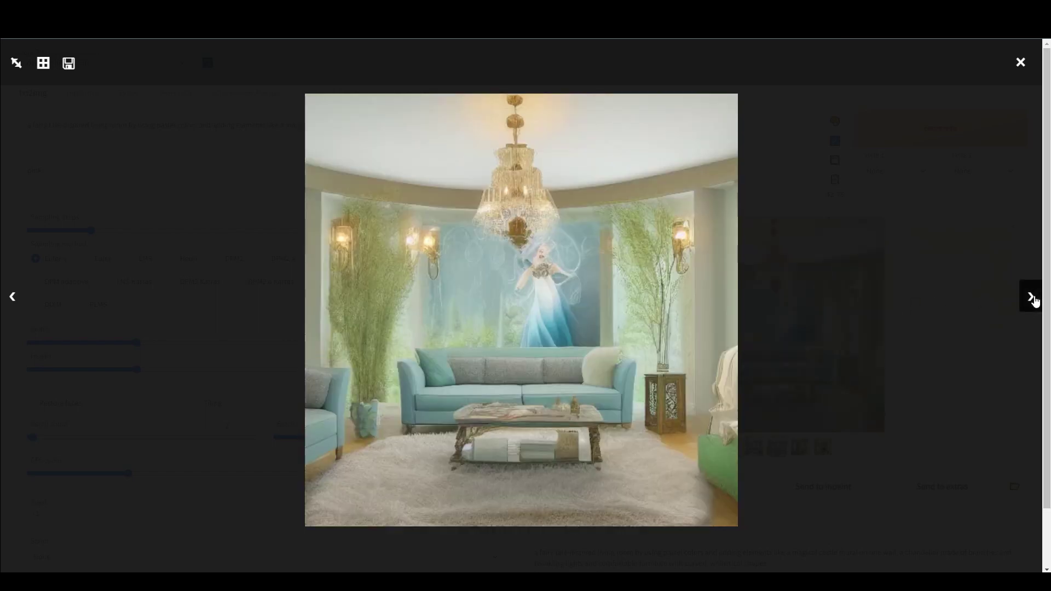
pyautogui.click(1032, 299)
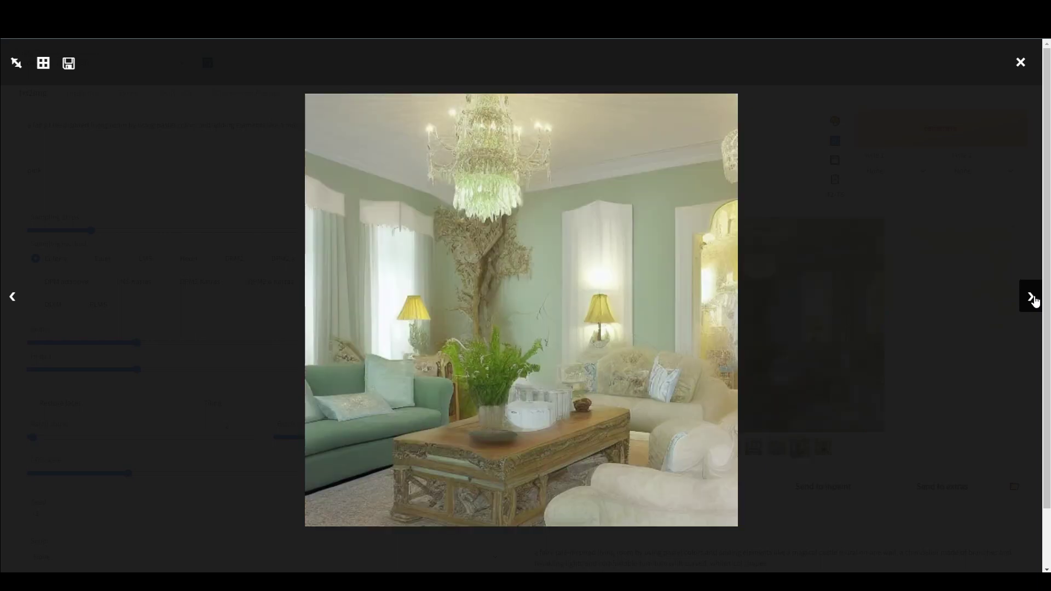
pyautogui.click(1032, 298)
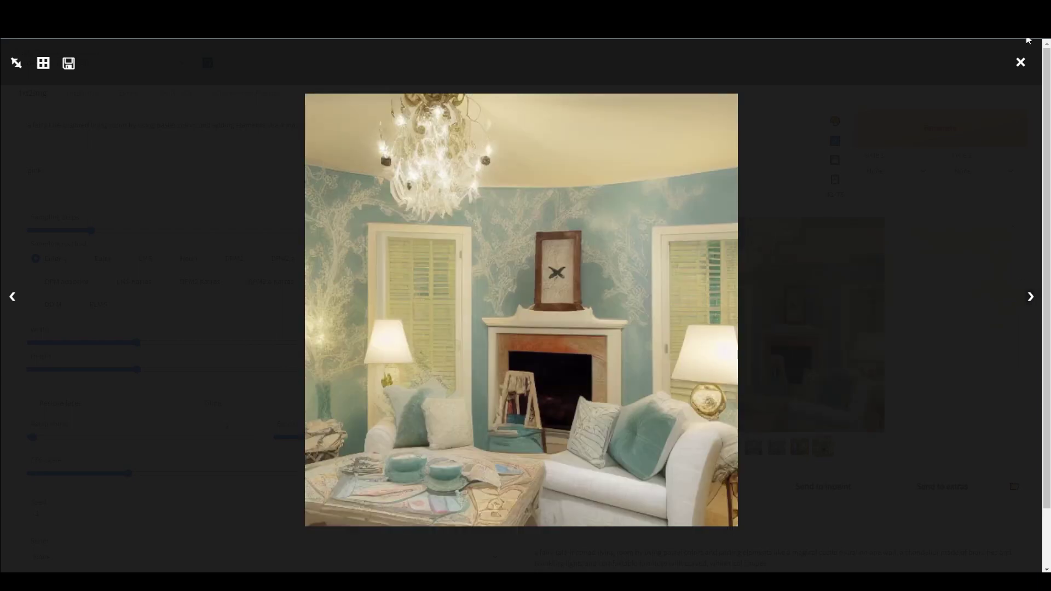
pyautogui.click(1020, 63)
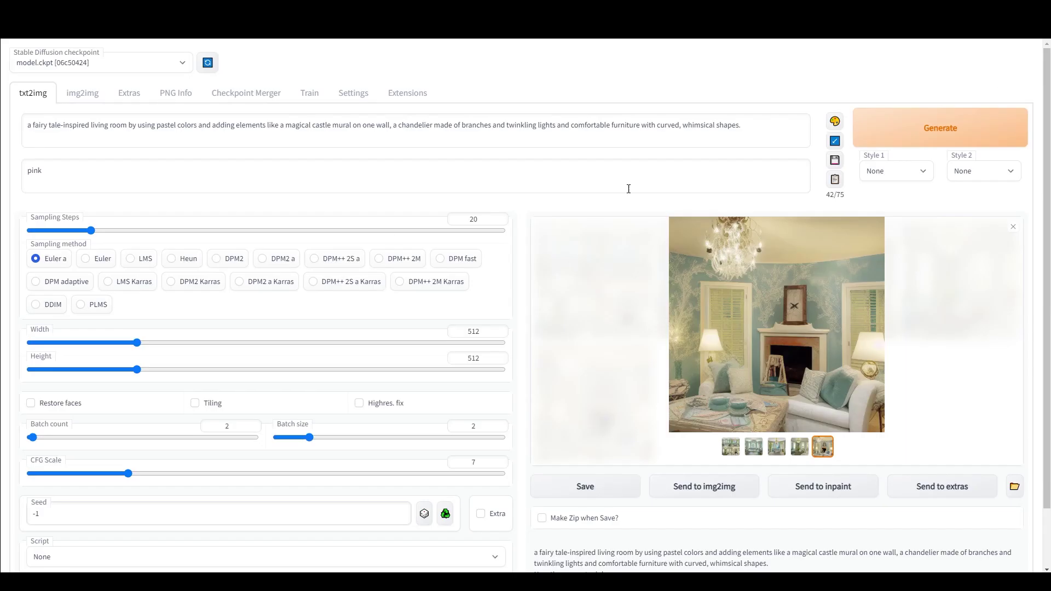
pyautogui.click(96, 258)
# - Generate a new batch of the fairy-tale living rooms using the Euler sampler
pyautogui.click(959, 132)
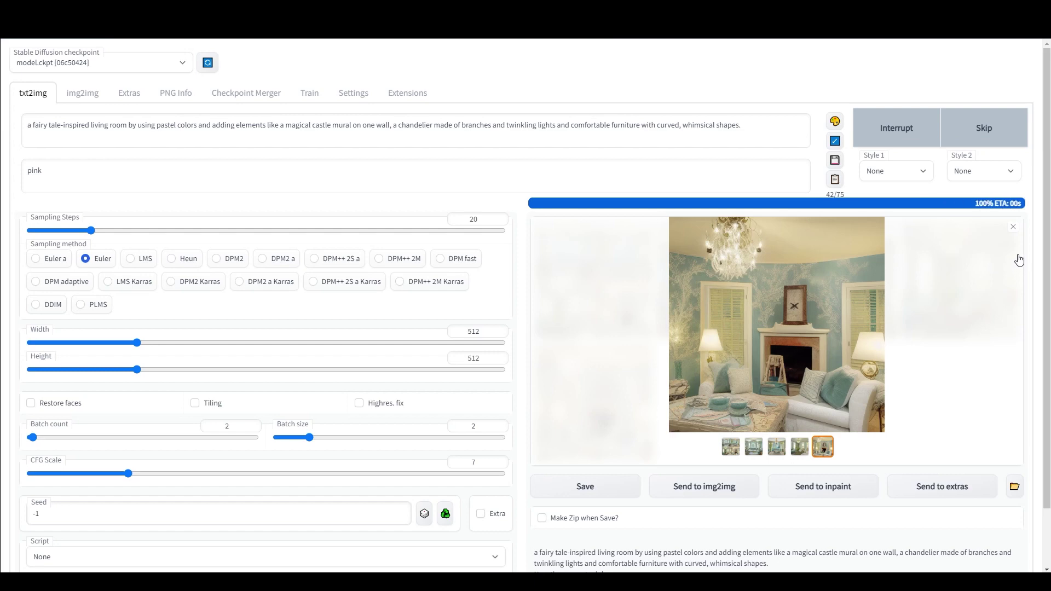
# - Open the Euler grid full-screen and step forward and back through the four room images
pyautogui.click(1013, 228)
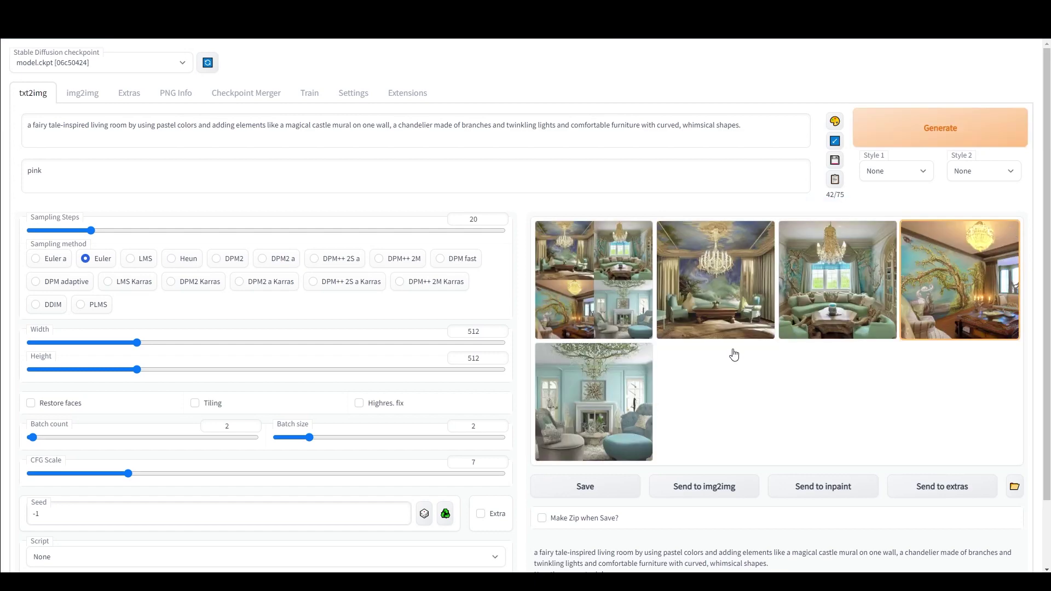
pyautogui.click(588, 298)
pyautogui.click(733, 297)
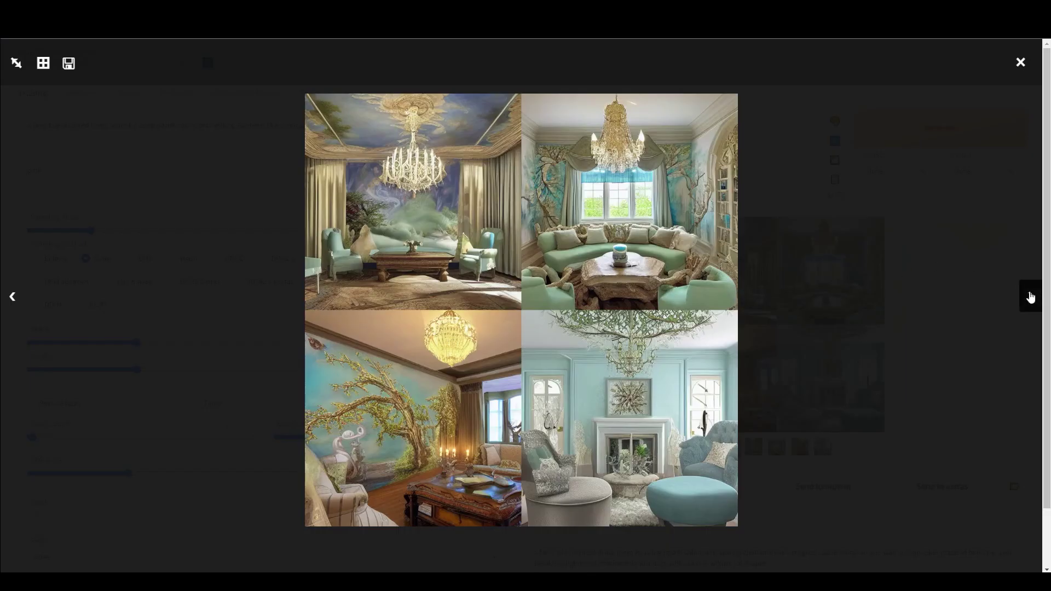
pyautogui.click(1031, 298)
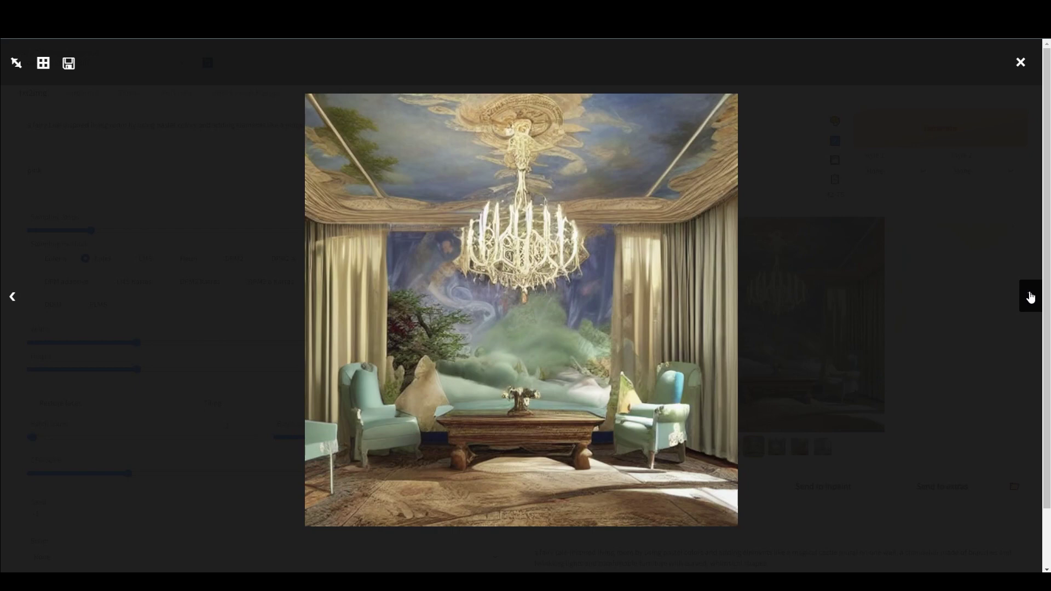
pyautogui.click(1031, 297)
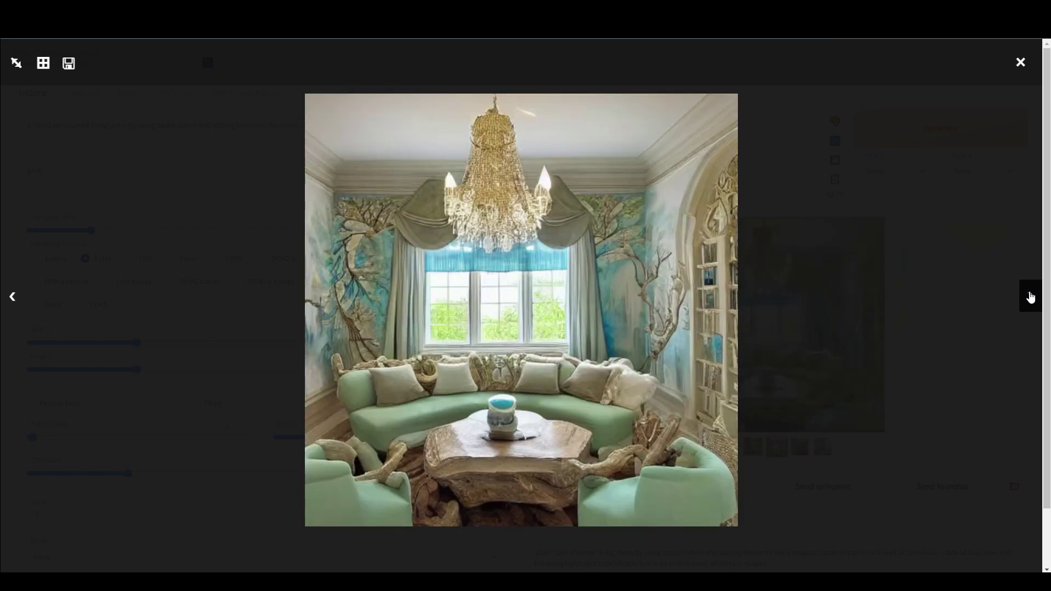
pyautogui.click(1031, 297)
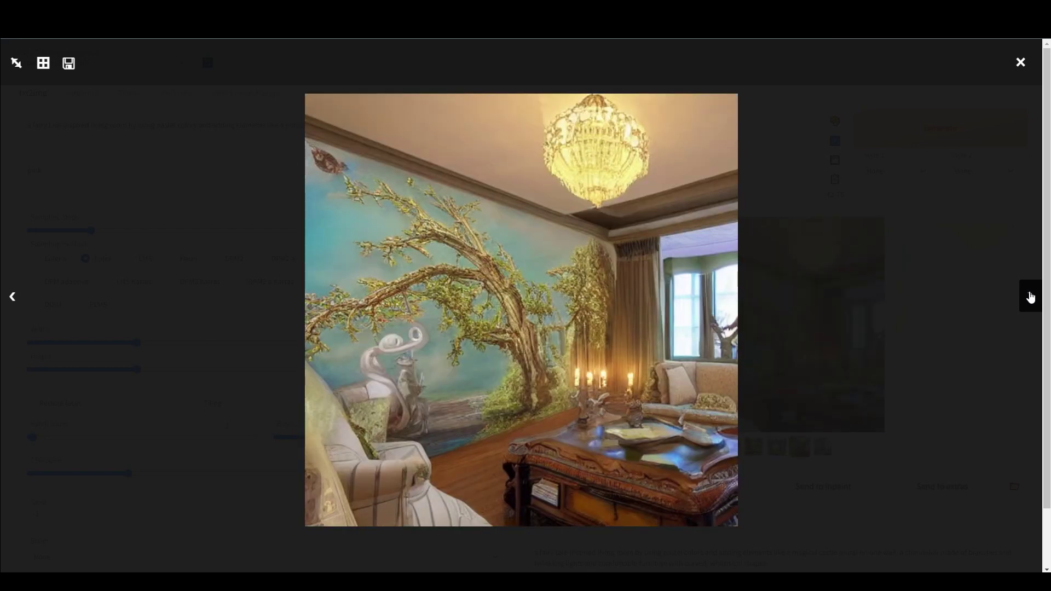
pyautogui.click(1030, 297)
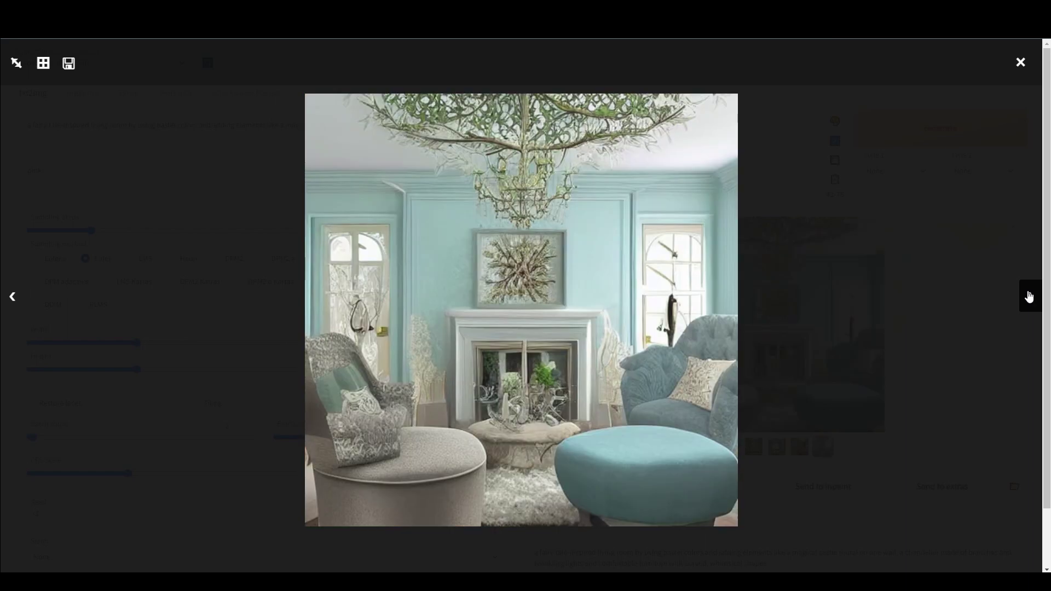
pyautogui.click(11, 296)
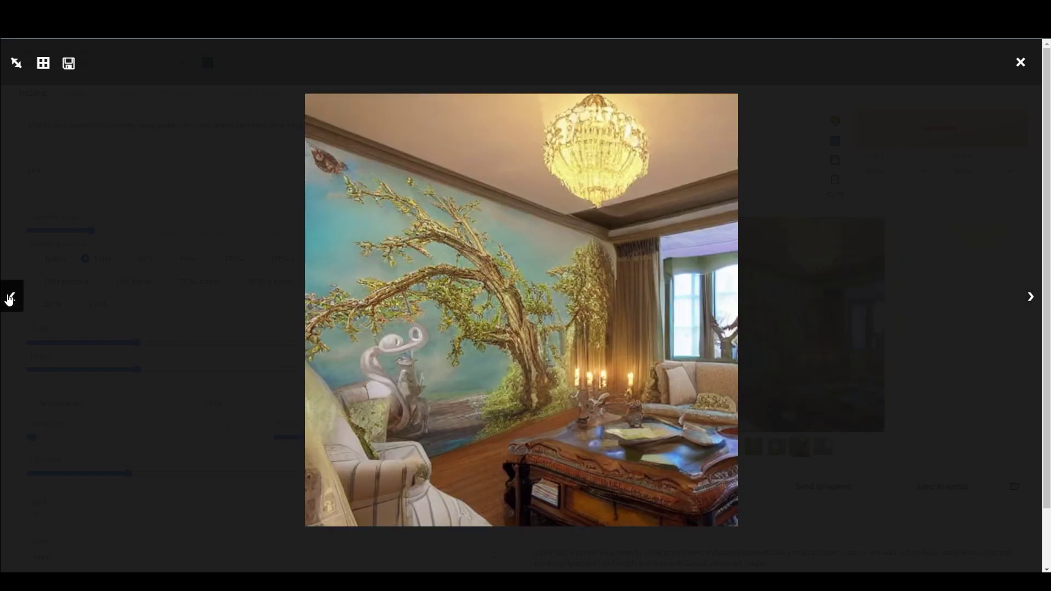
pyautogui.click(11, 297)
pyautogui.click(1019, 64)
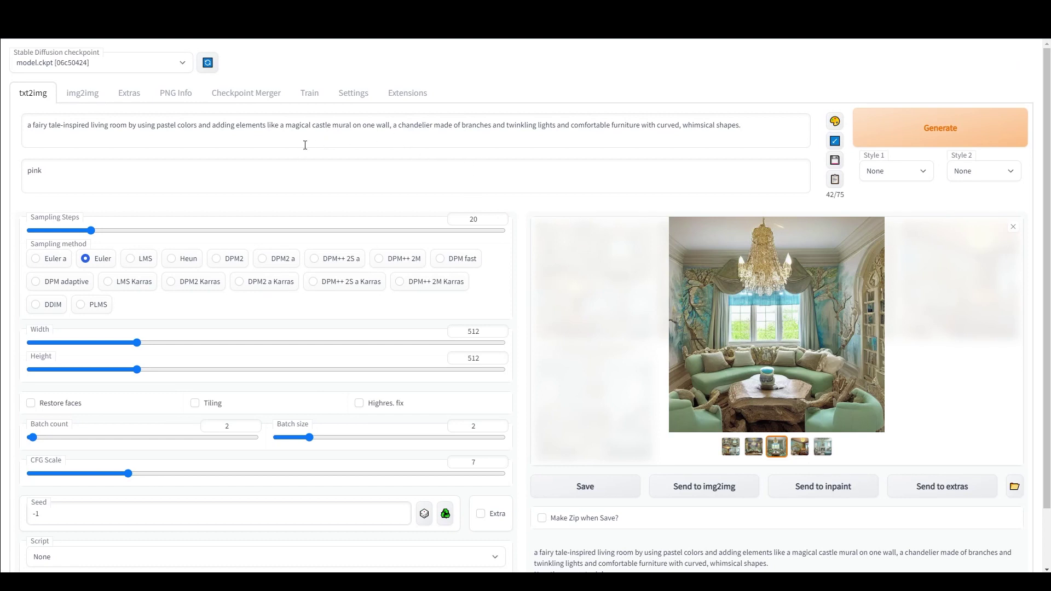
# - View the green-sofa room full-screen along with the next two images
pyautogui.click(769, 335)
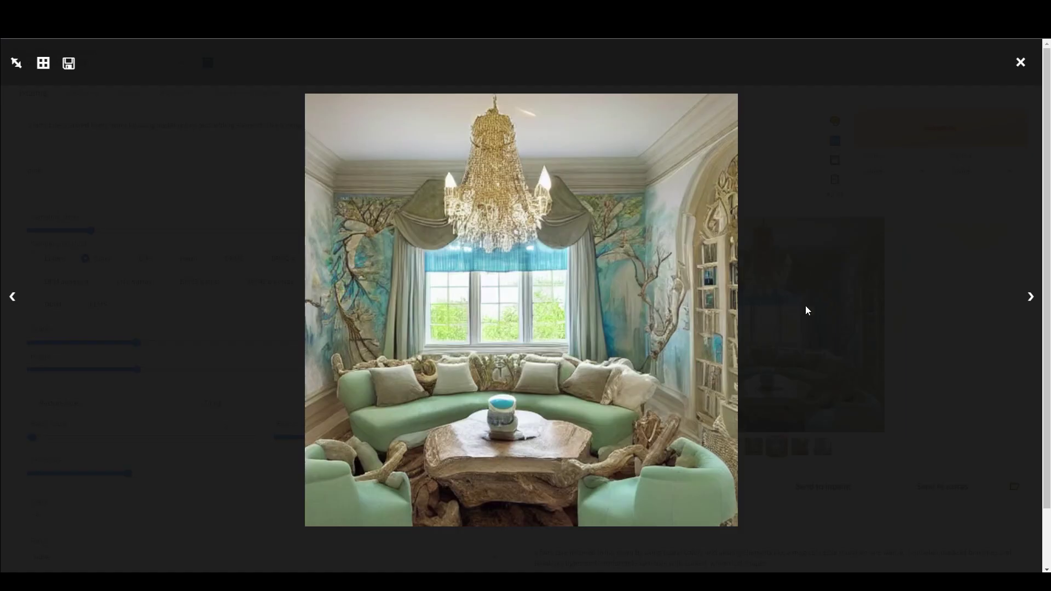
pyautogui.click(1031, 307)
pyautogui.click(1032, 307)
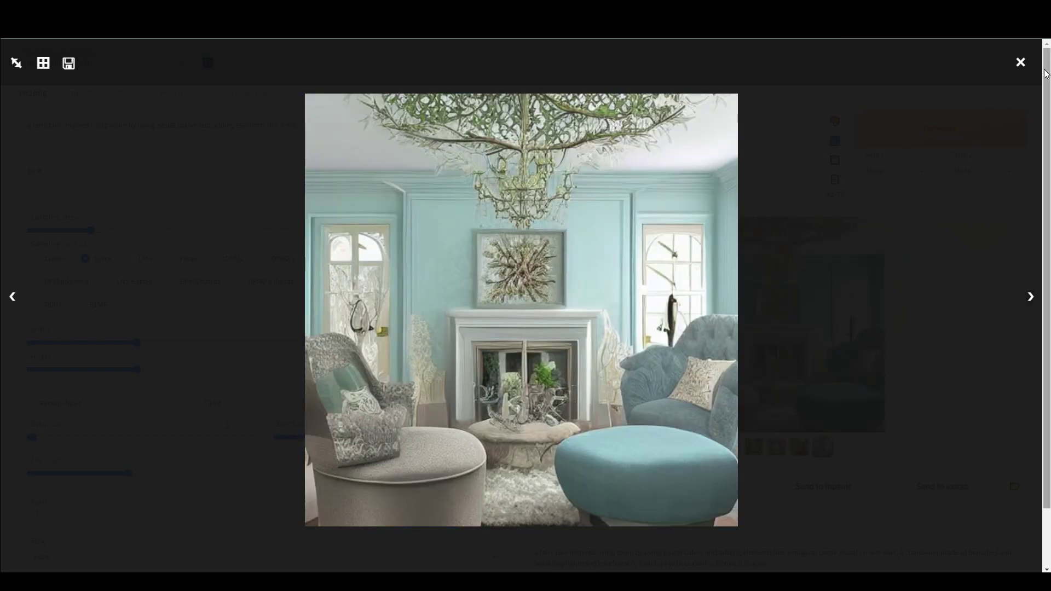
pyautogui.click(1020, 63)
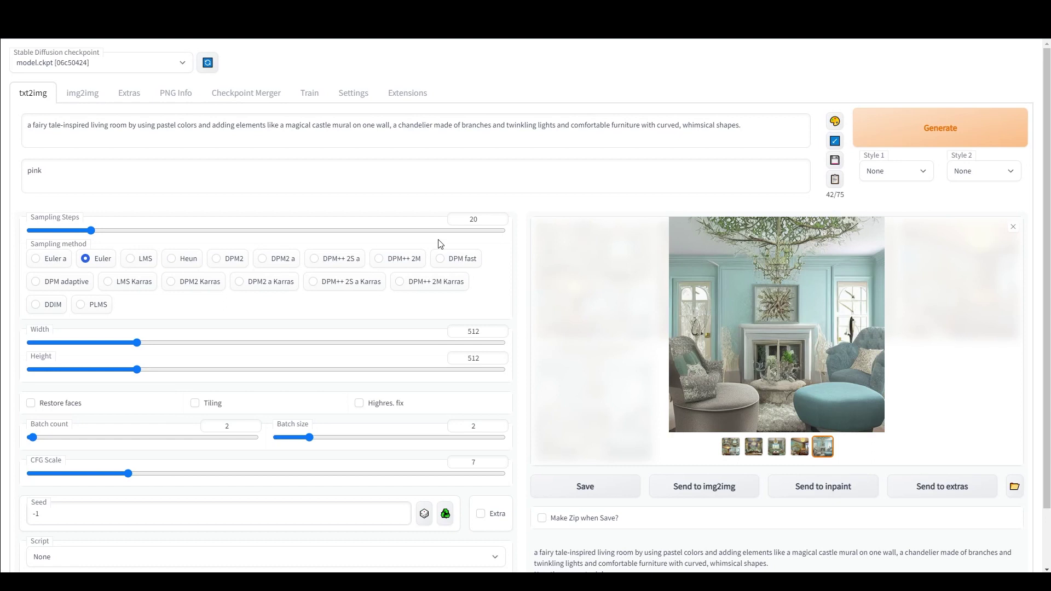
# - Switch the sampling method to LMS and generate a new batch
pyautogui.click(130, 258)
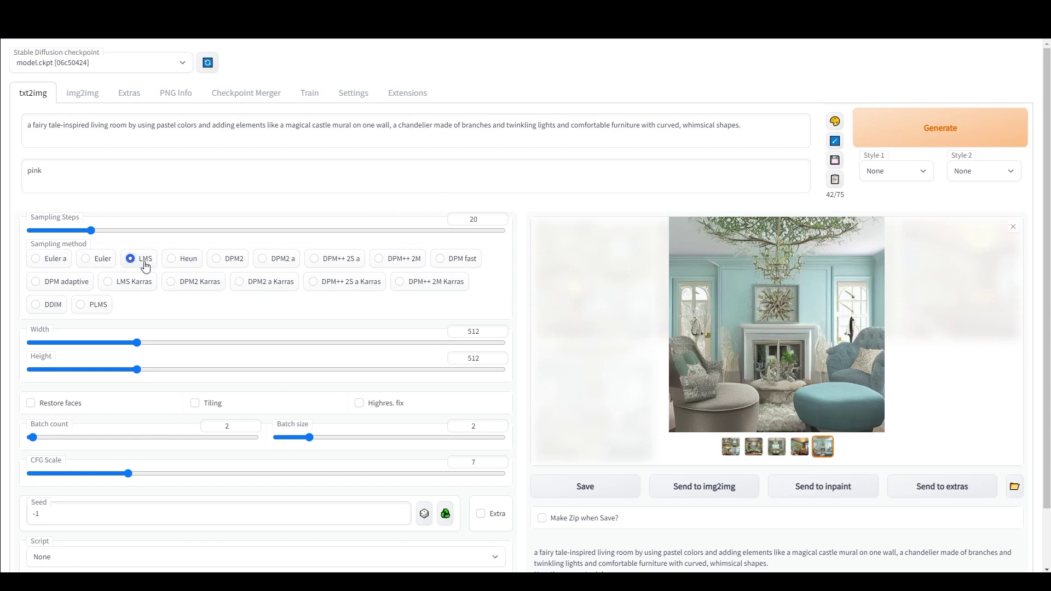
pyautogui.click(946, 135)
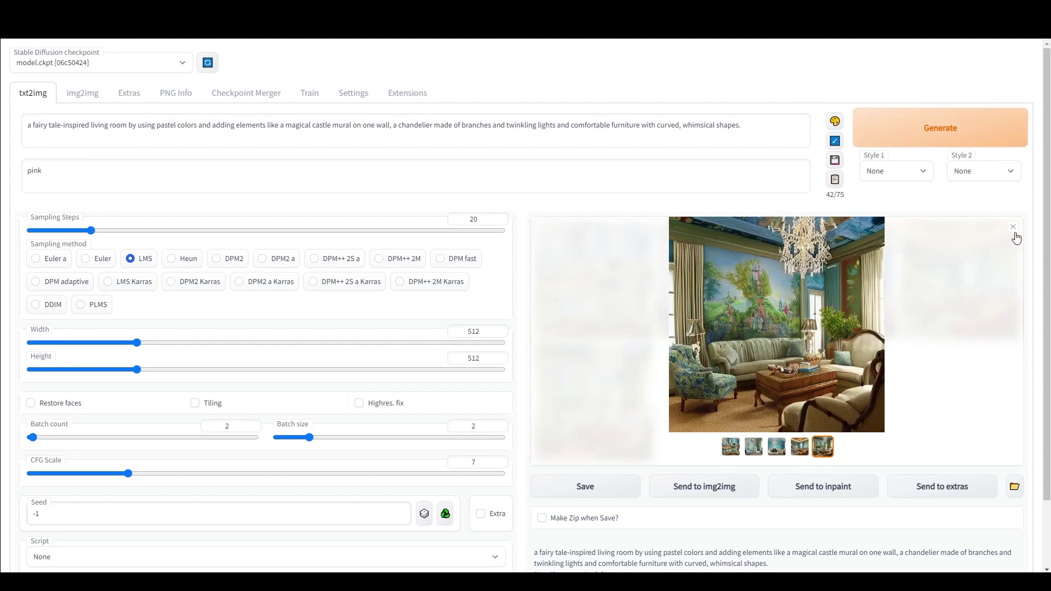
# - View the LMS grid and all four rooms full-screen, then return the gallery to all thumbnails
pyautogui.click(1013, 227)
pyautogui.click(571, 307)
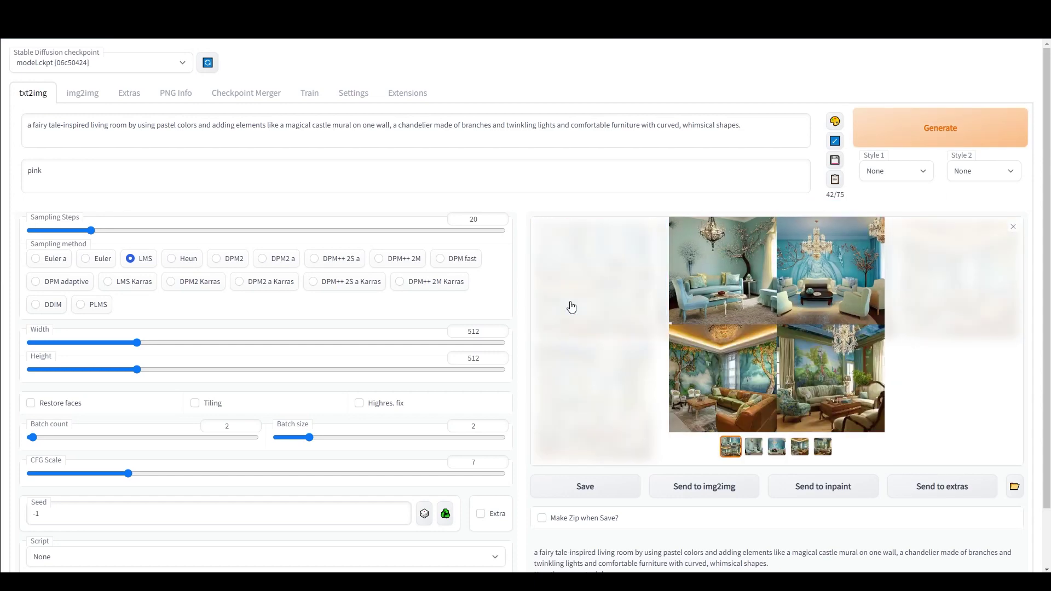
pyautogui.click(808, 321)
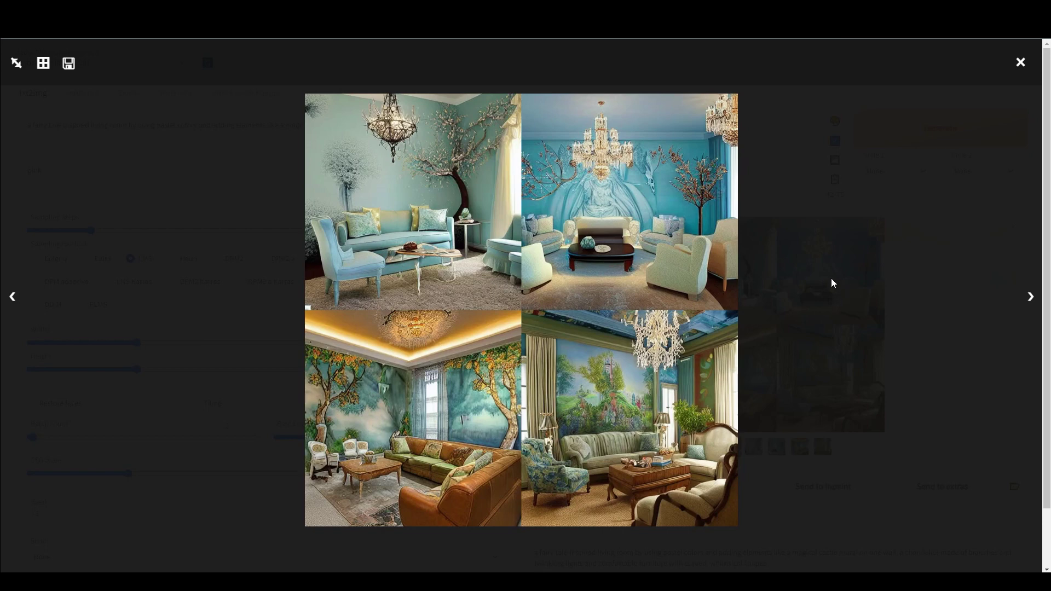
pyautogui.click(1030, 298)
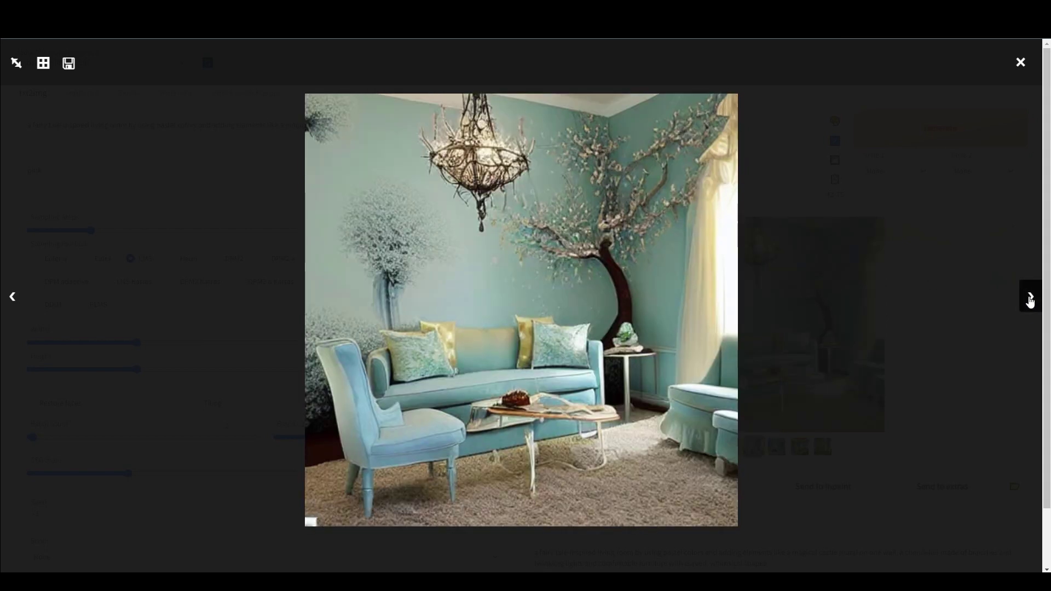
pyautogui.click(1029, 299)
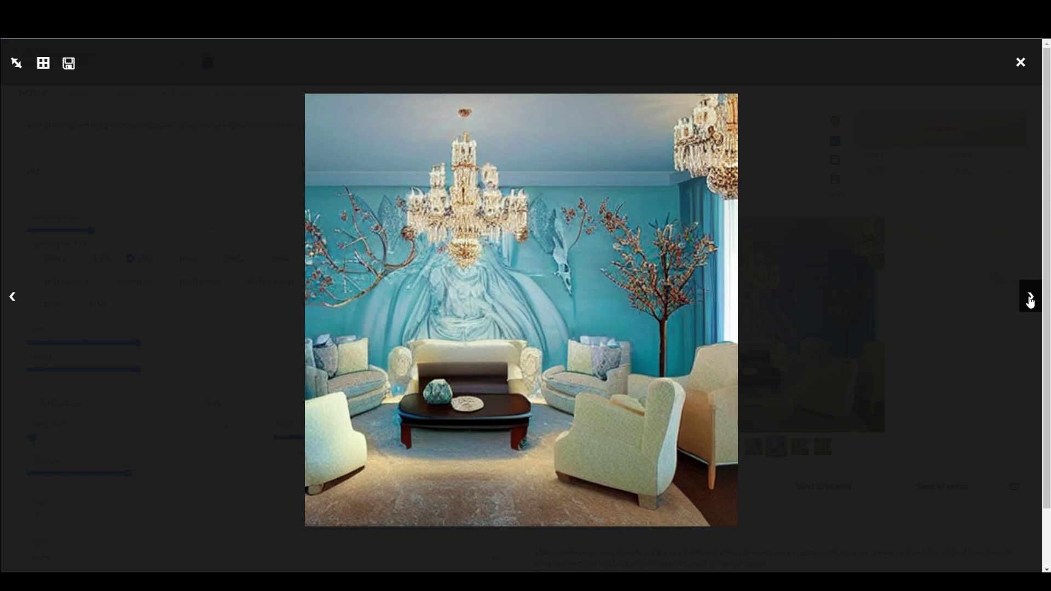
pyautogui.click(1030, 300)
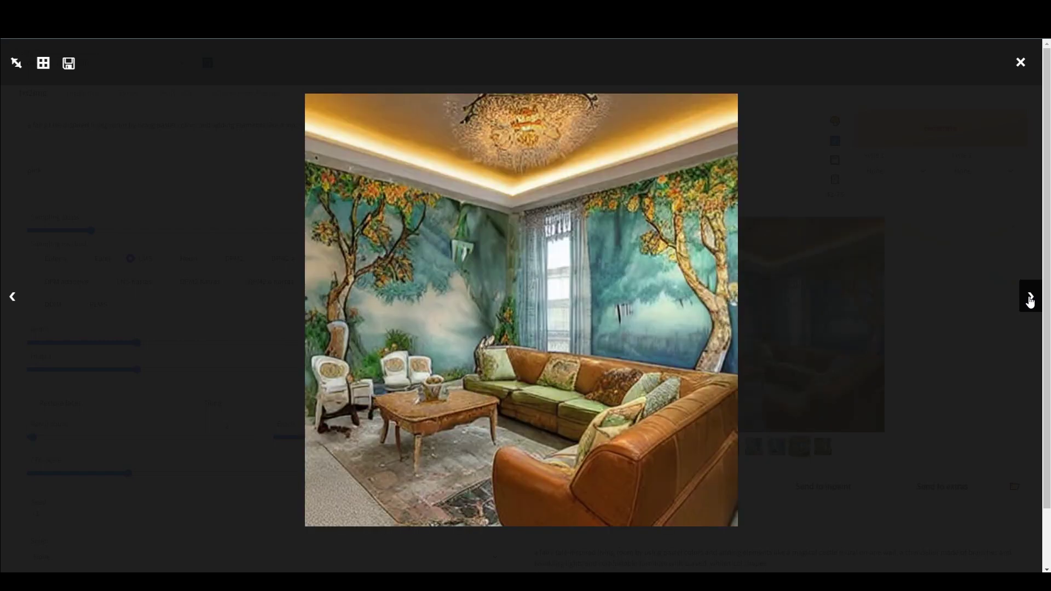
pyautogui.click(1029, 300)
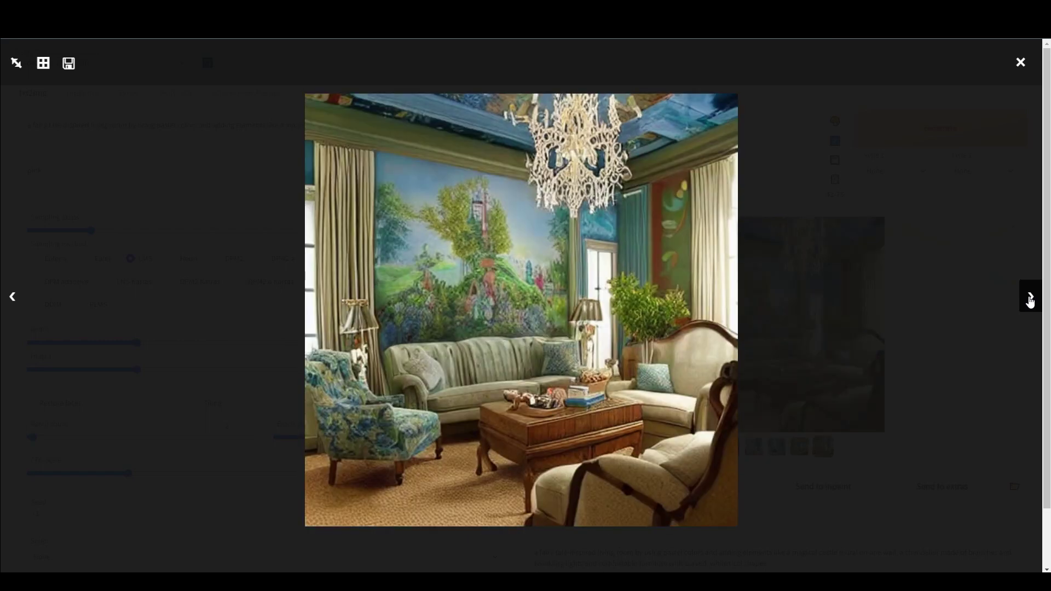
pyautogui.click(1029, 300)
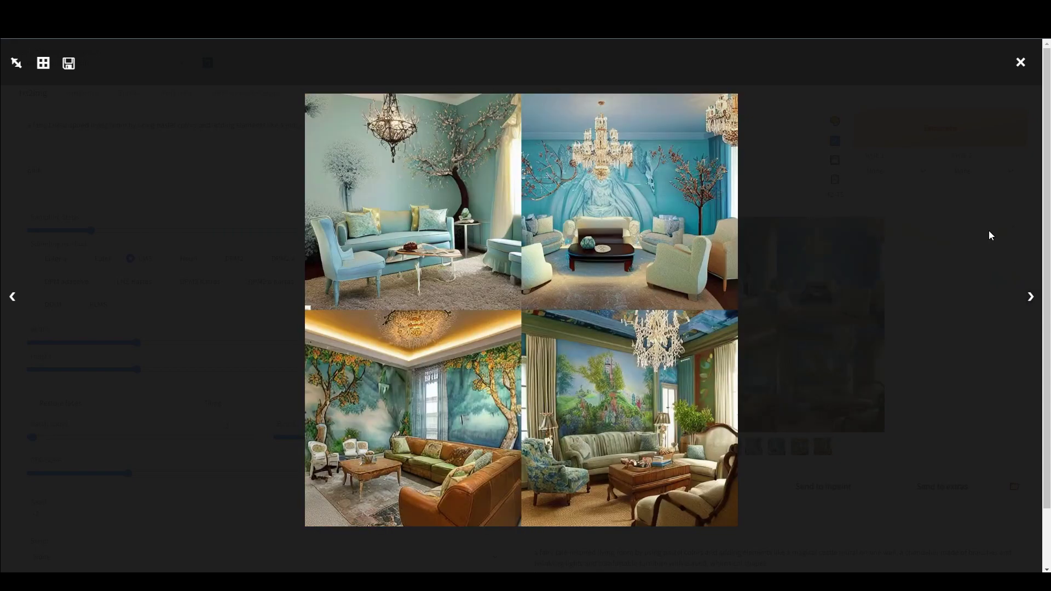
pyautogui.click(1020, 62)
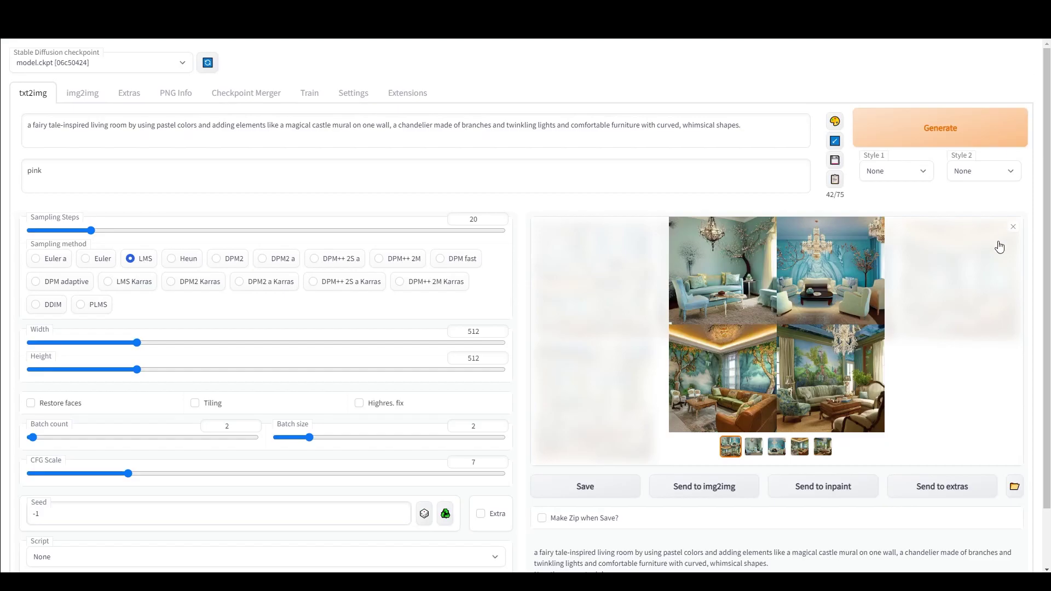
pyautogui.click(1013, 229)
# - Switch the sampler from LMS to Heun and generate a new batch of fairy-tale living rooms
pyautogui.click(172, 258)
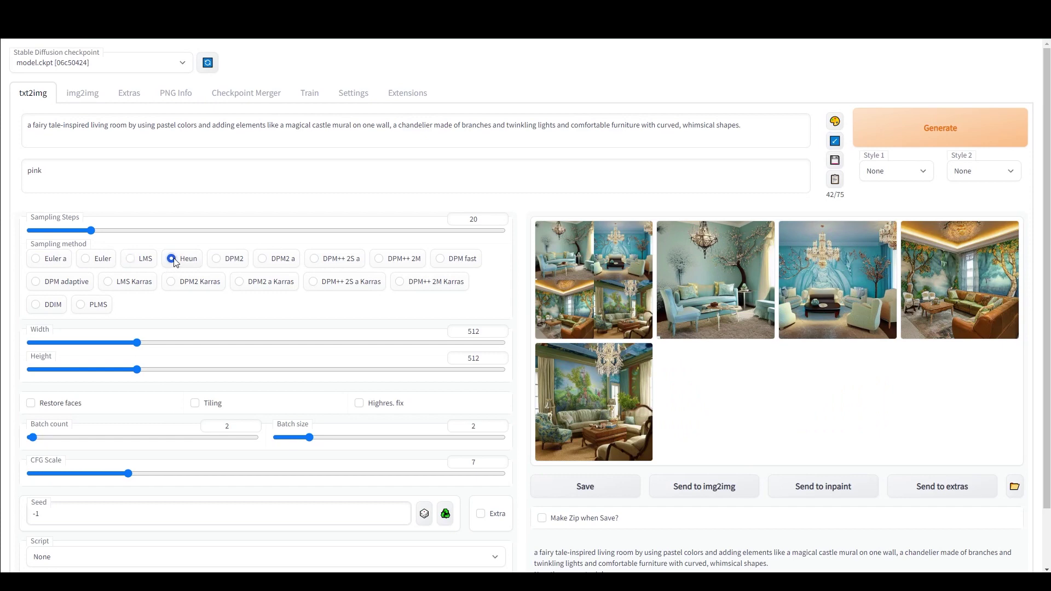
pyautogui.click(961, 134)
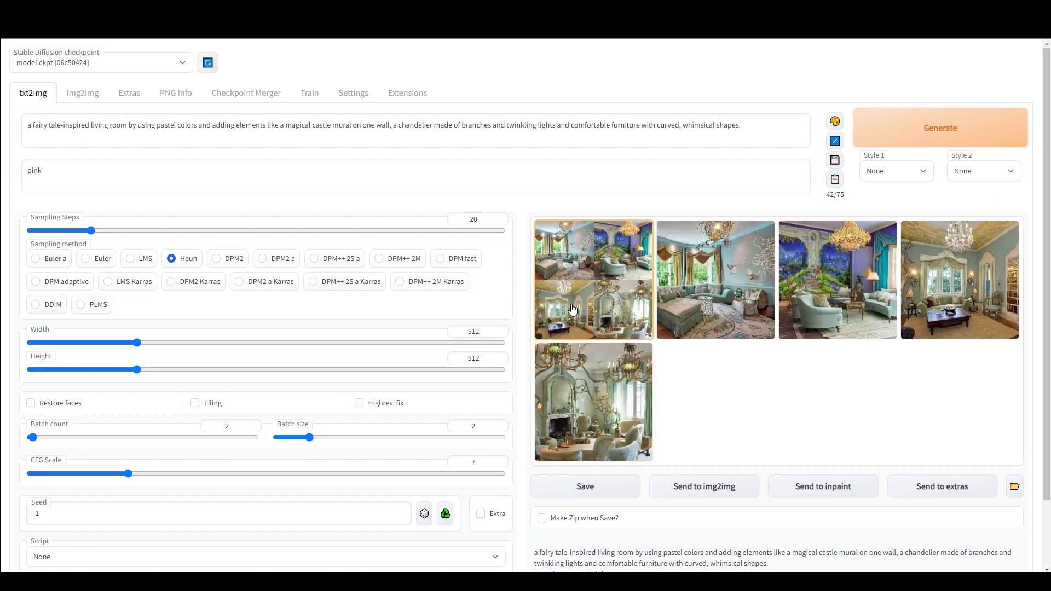
# - View each Heun living room full-screen, close the viewer, and begin raising the sampling steps
pyautogui.click(576, 293)
pyautogui.click(751, 329)
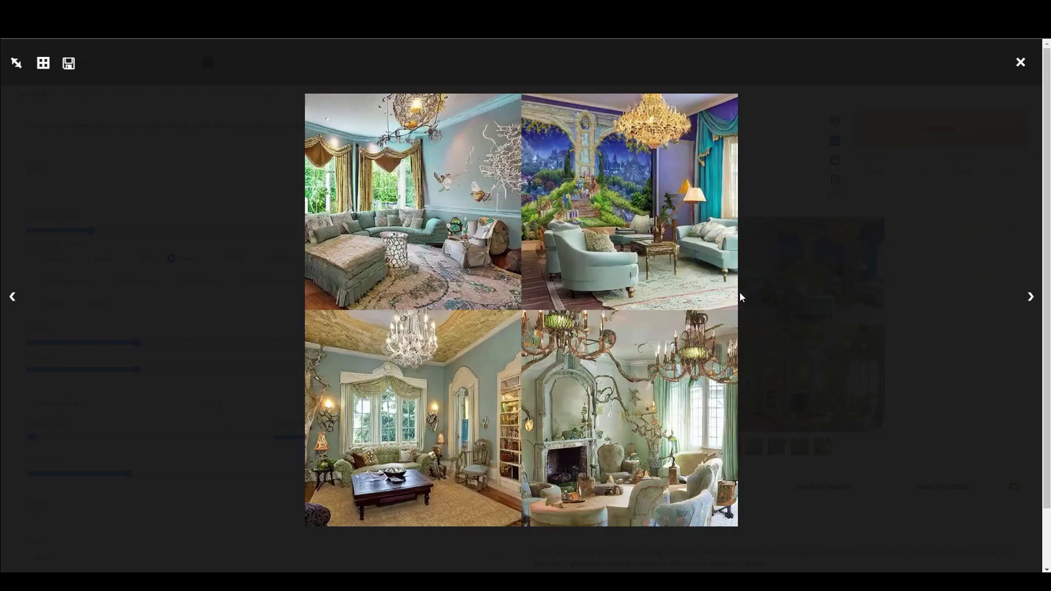
pyautogui.click(1031, 295)
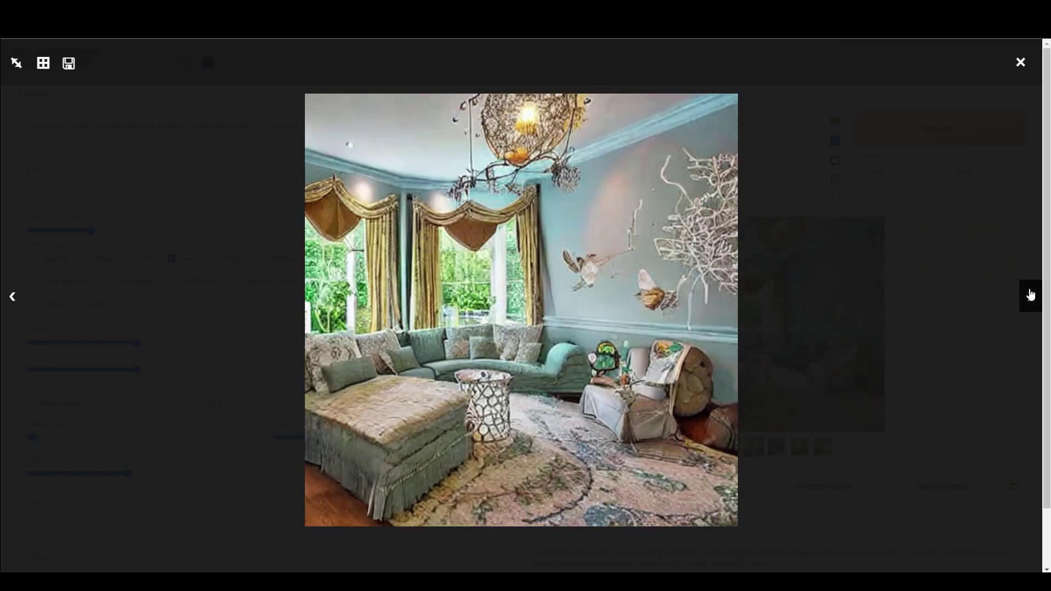
pyautogui.click(1031, 296)
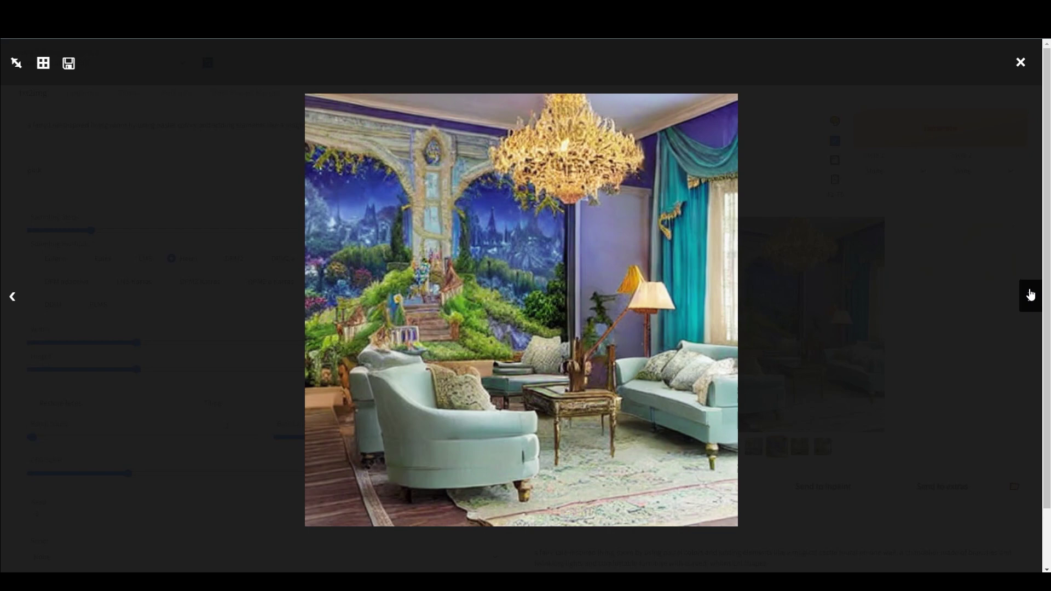
pyautogui.click(1031, 295)
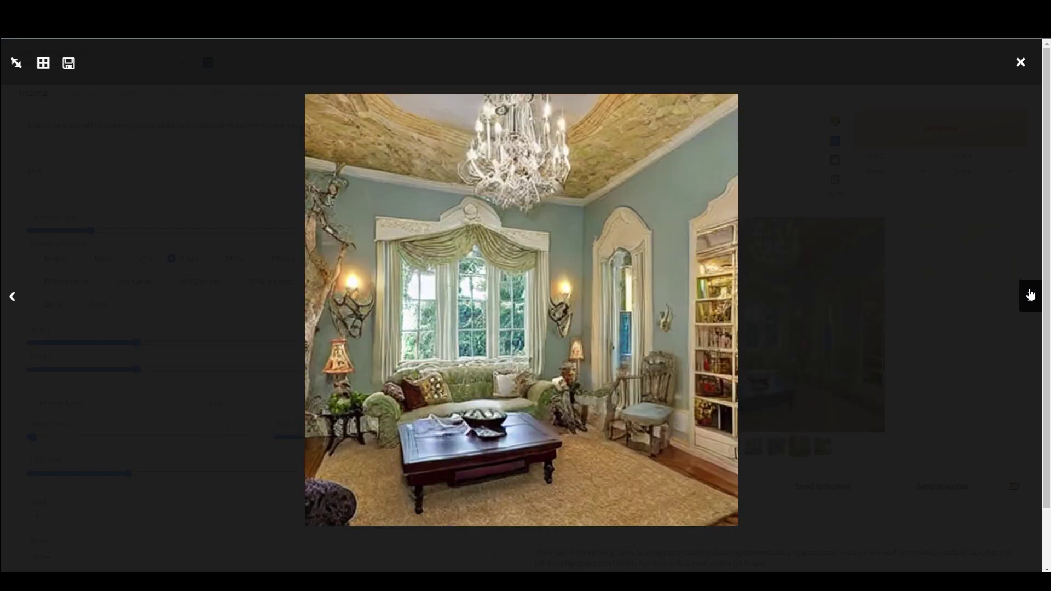
pyautogui.click(1031, 296)
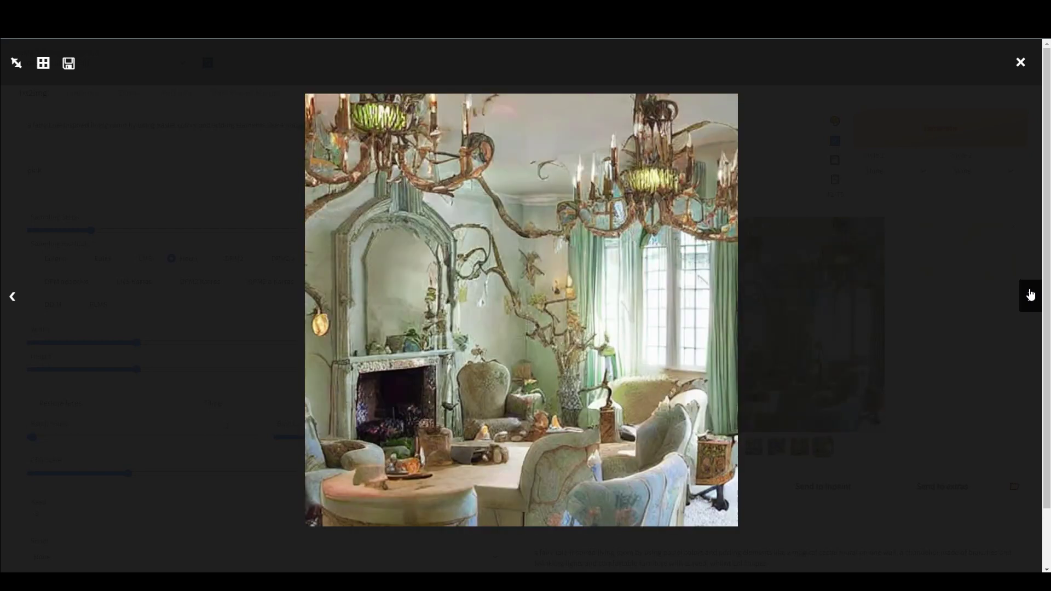
pyautogui.click(1021, 63)
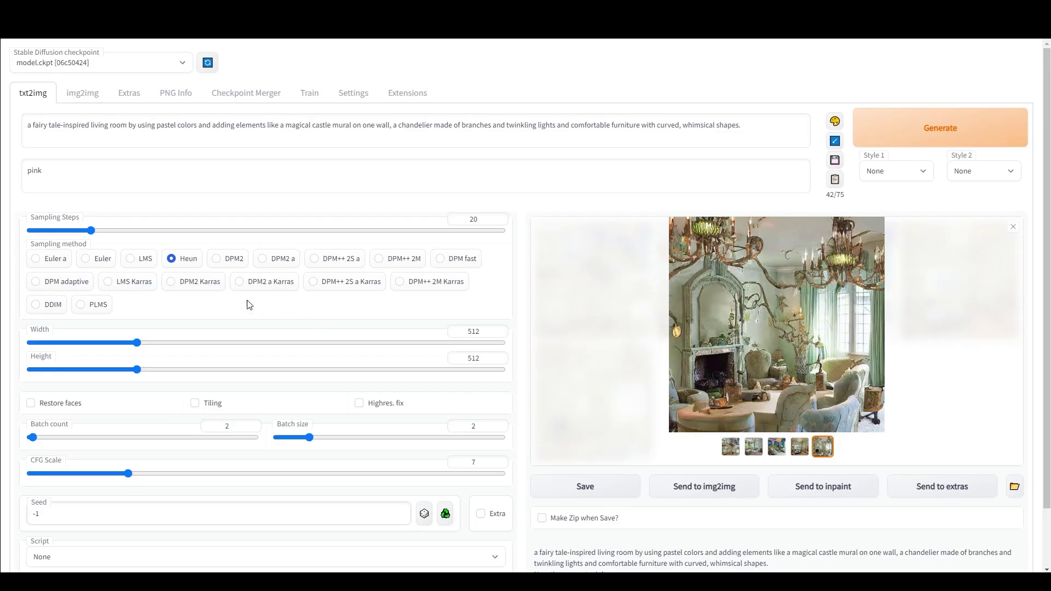
pyautogui.click(499, 217)
# - Raise Sampling Steps to 60
pyautogui.click(499, 217)
pyautogui.click(499, 217)
pyautogui.click(499, 217)
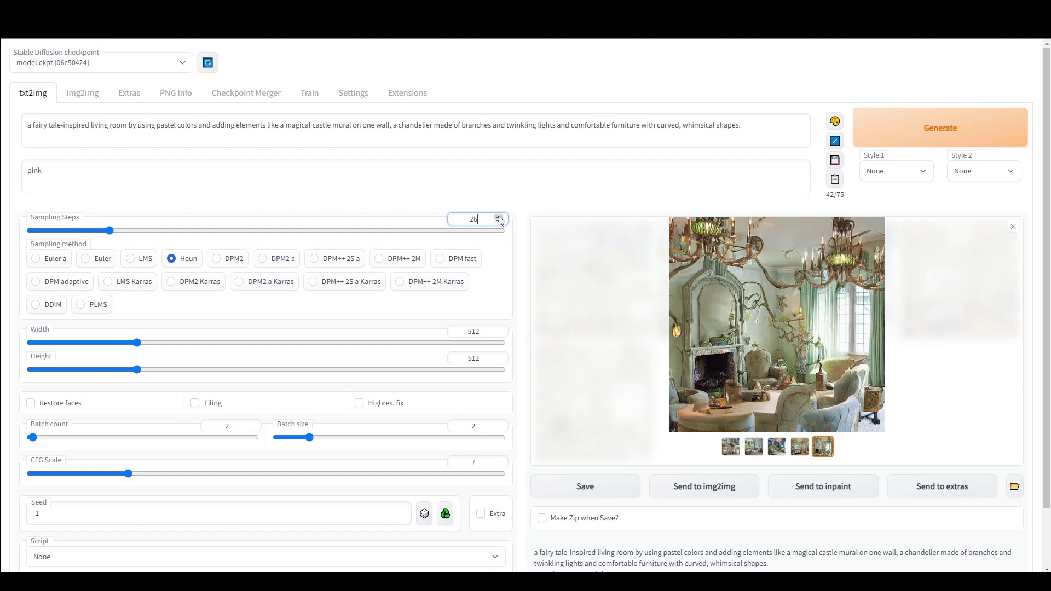
pyautogui.click(499, 217)
pyautogui.click(499, 217)
pyautogui.click(499, 218)
pyautogui.click(499, 217)
pyautogui.click(499, 217)
pyautogui.click(499, 217)
pyautogui.moveTo(487, 218); pyautogui.dragTo(434, 221)
pyautogui.write('60')
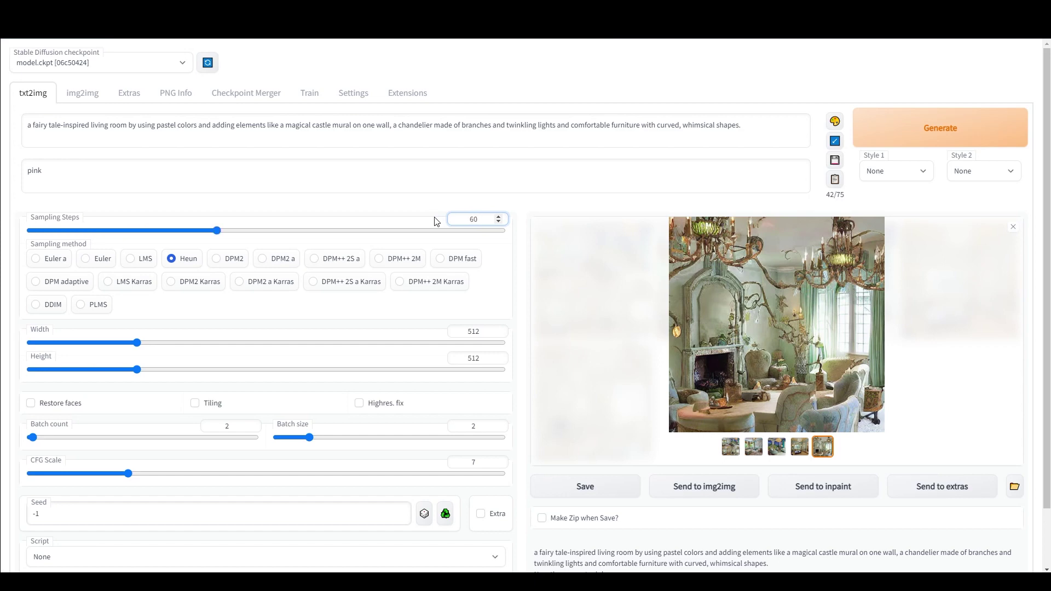
pyautogui.click(519, 222)
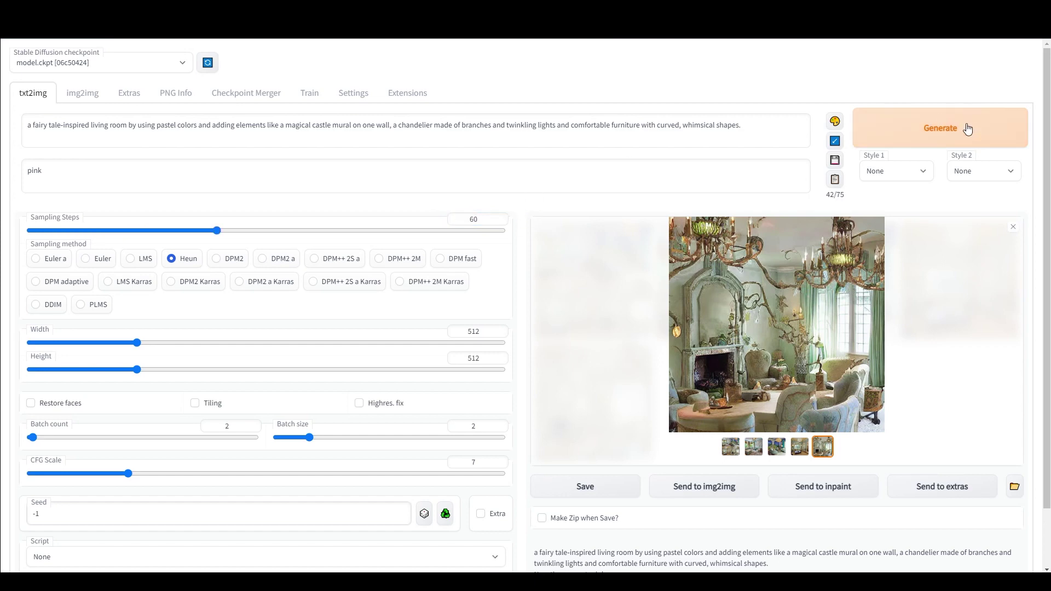
# - Return the gallery to thumbnails and generate a new 60-step Heun batch
pyautogui.click(1013, 228)
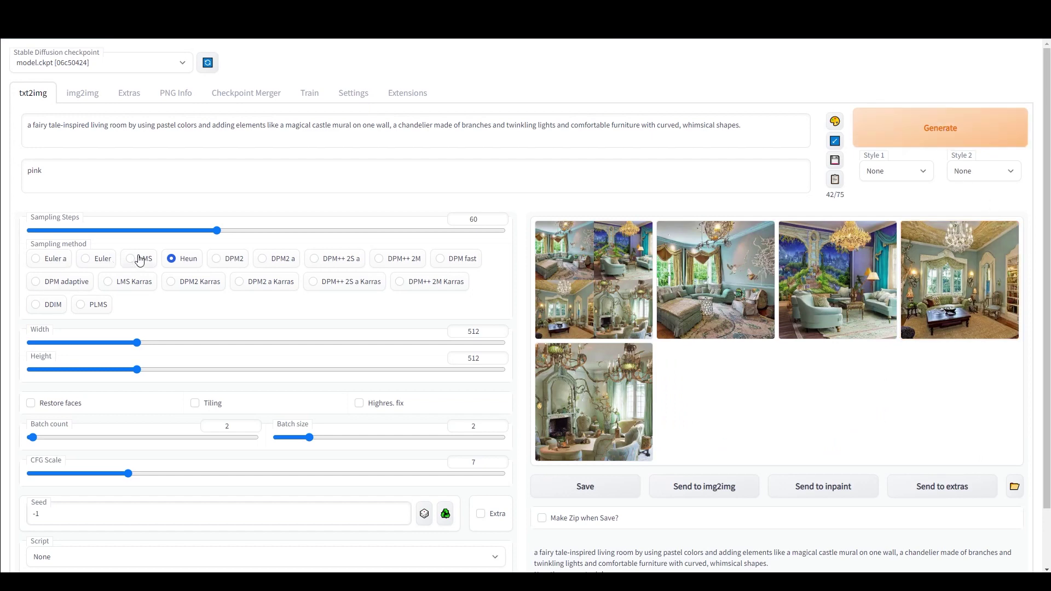
pyautogui.moveTo(143, 257); pyautogui.dragTo(177, 243)
pyautogui.click(200, 245)
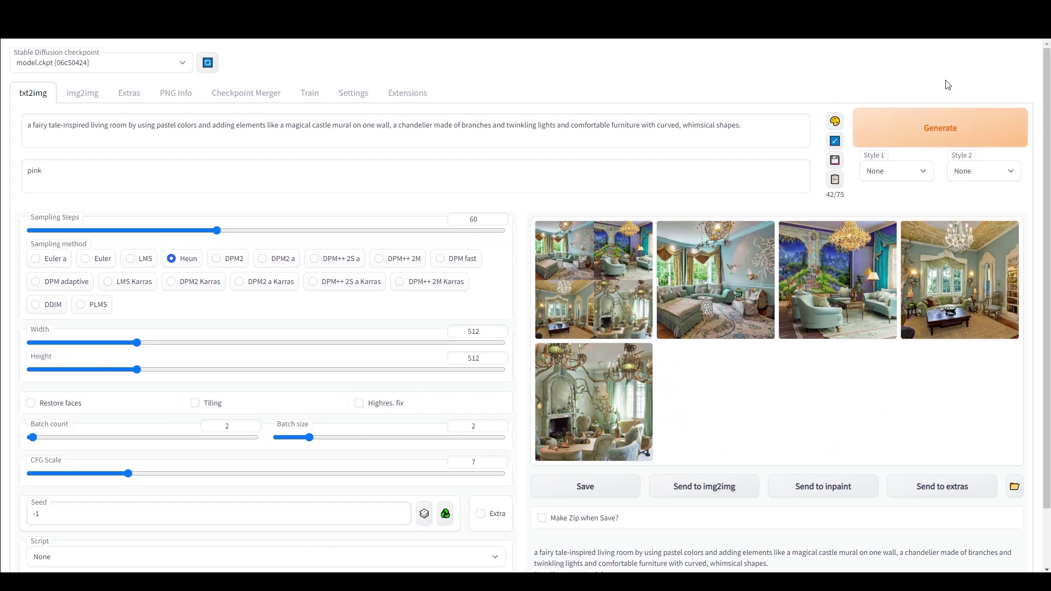
pyautogui.click(939, 125)
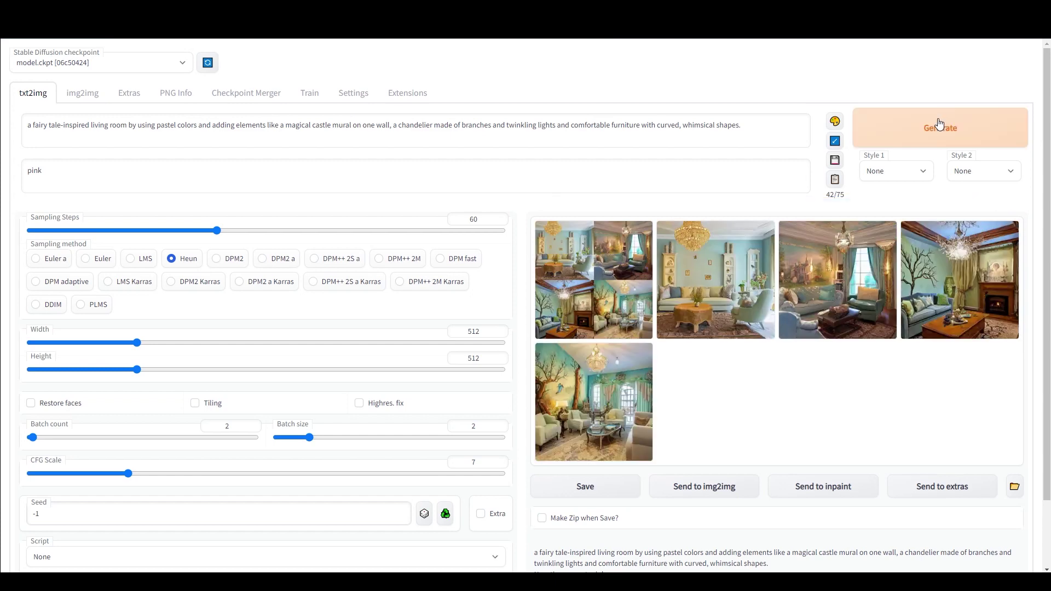
# - Open the 60-step Heun grid of four teal living rooms at full size
pyautogui.click(594, 300)
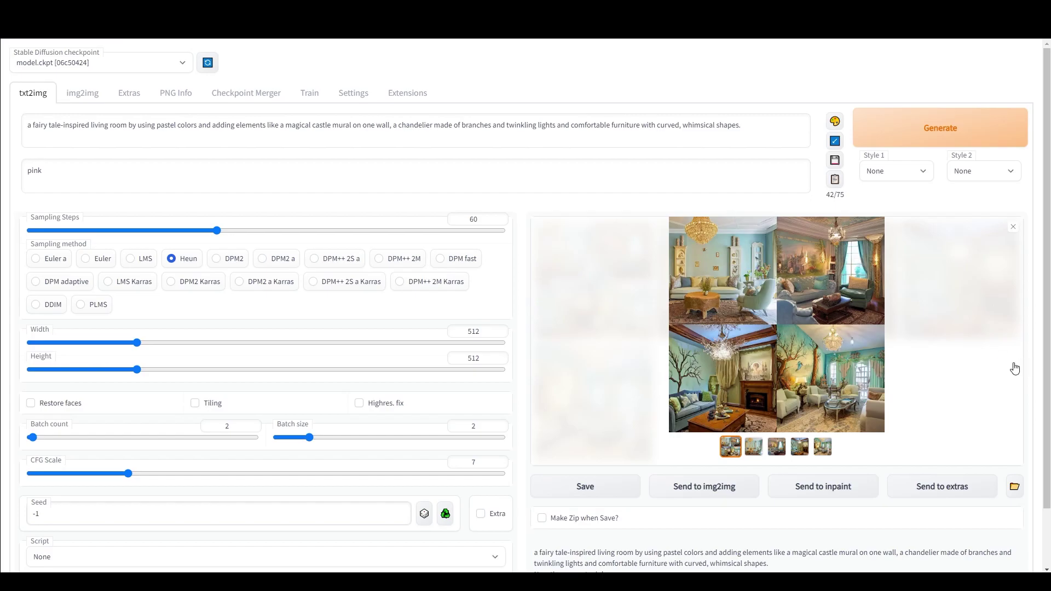
pyautogui.click(799, 336)
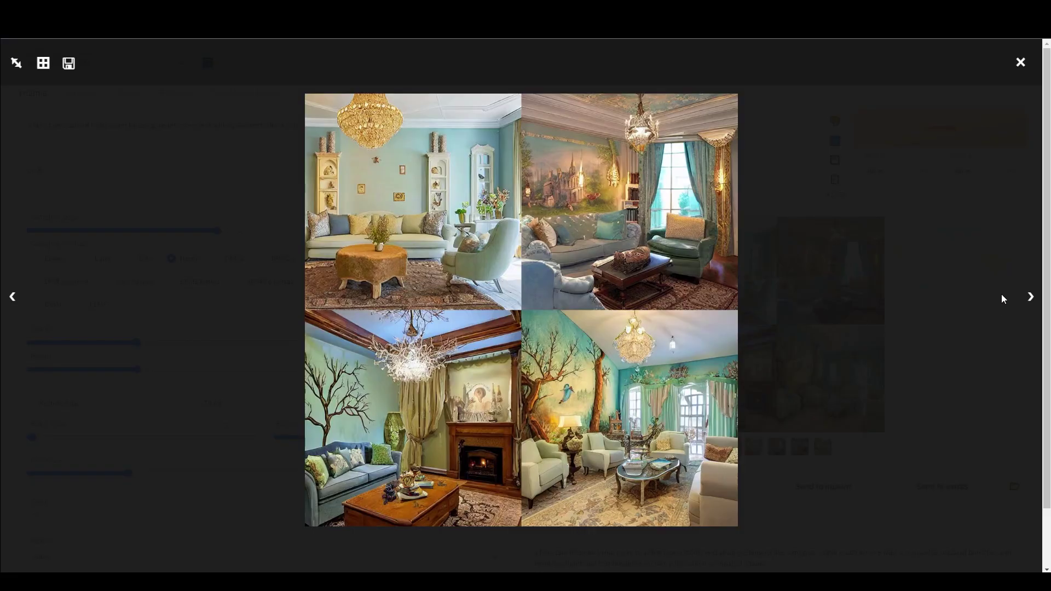
pyautogui.click(1030, 299)
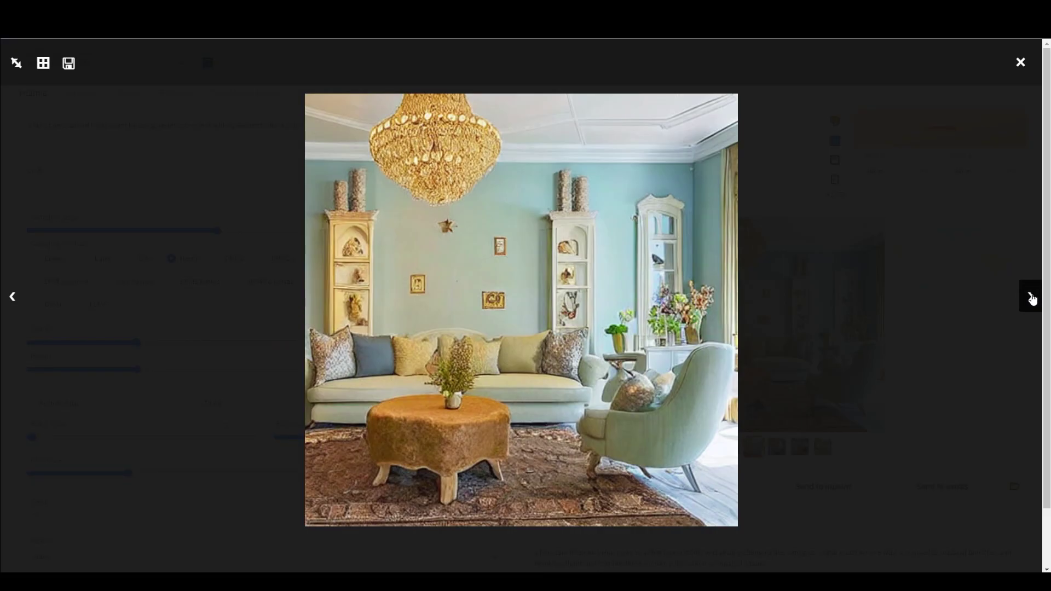
pyautogui.click(1031, 299)
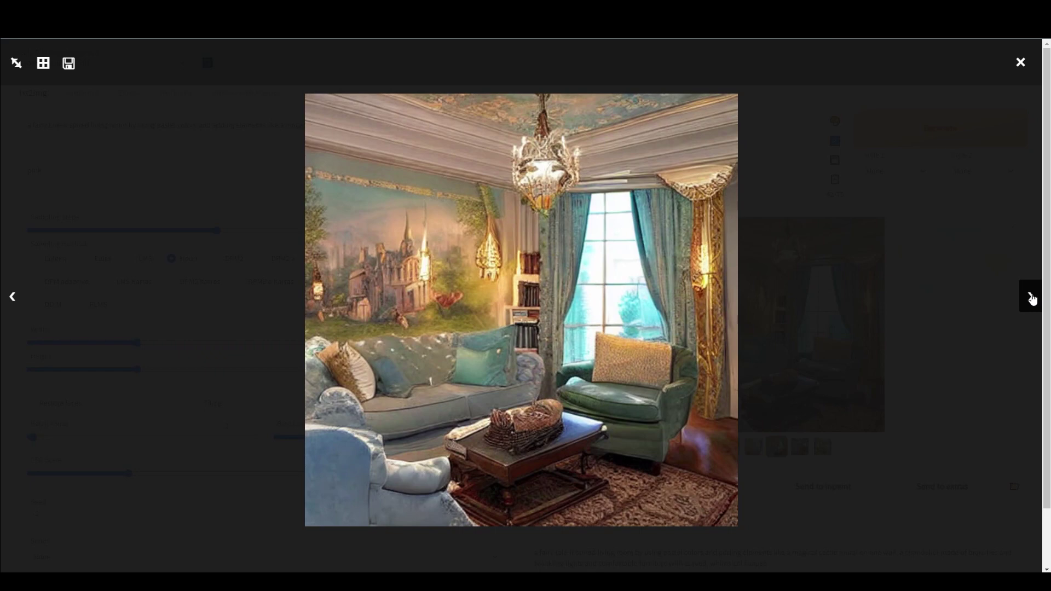
pyautogui.click(1031, 299)
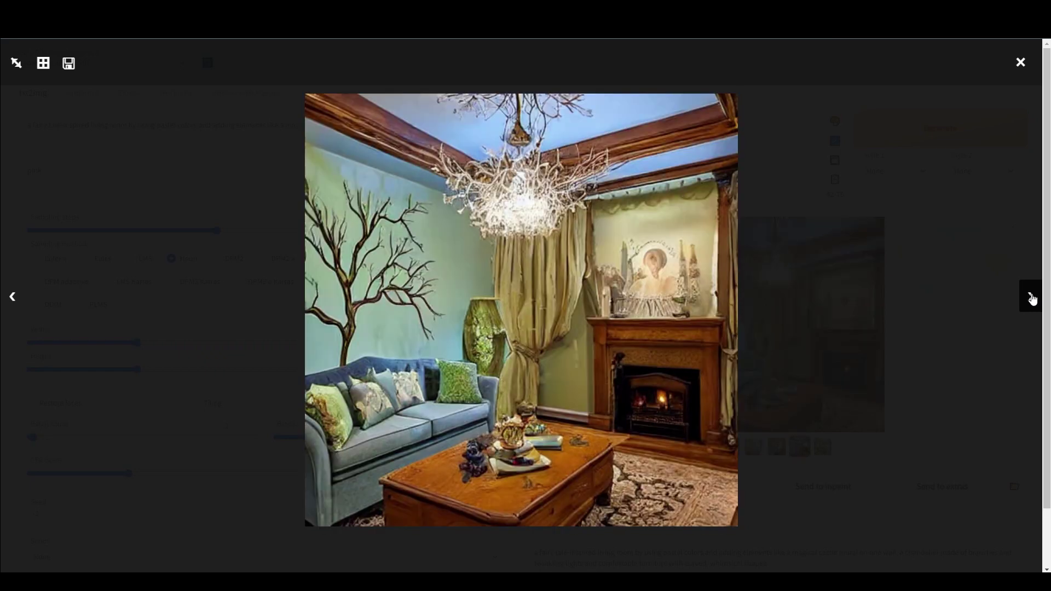
pyautogui.click(15, 297)
pyautogui.click(1031, 299)
pyautogui.click(1031, 299)
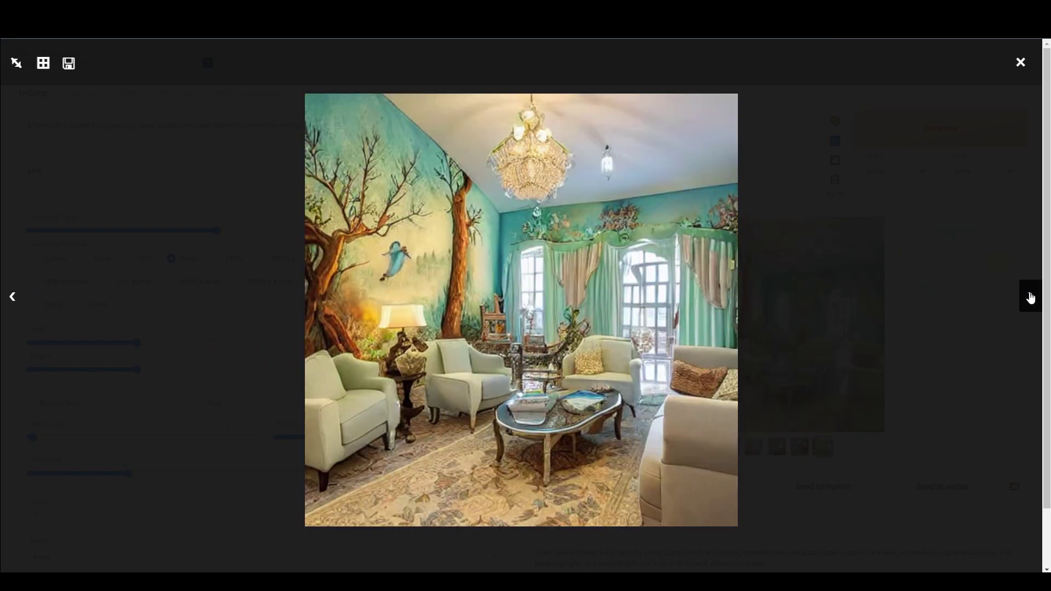
pyautogui.click(1031, 299)
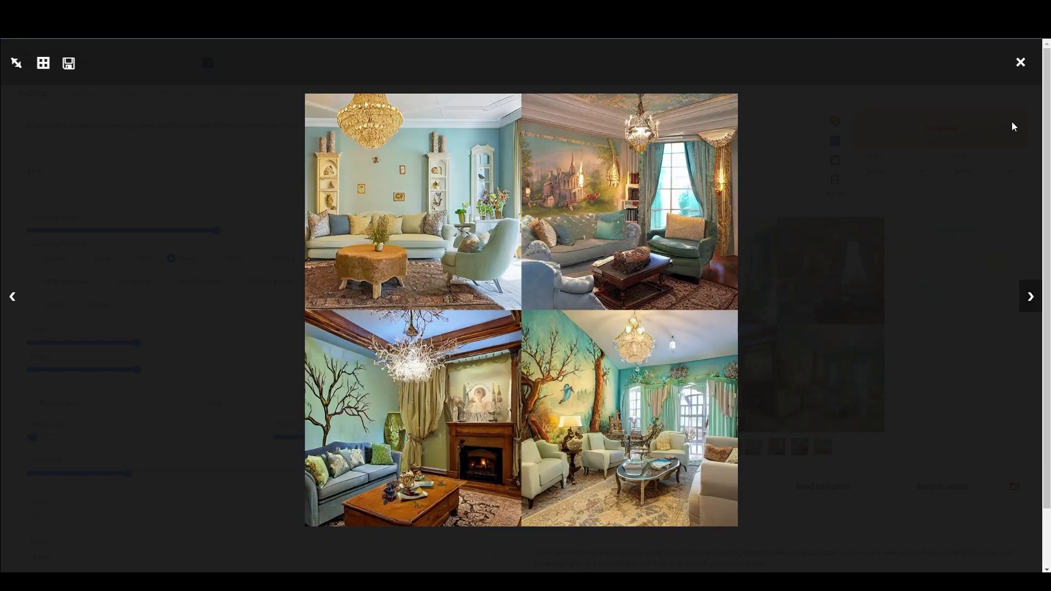
pyautogui.click(1020, 62)
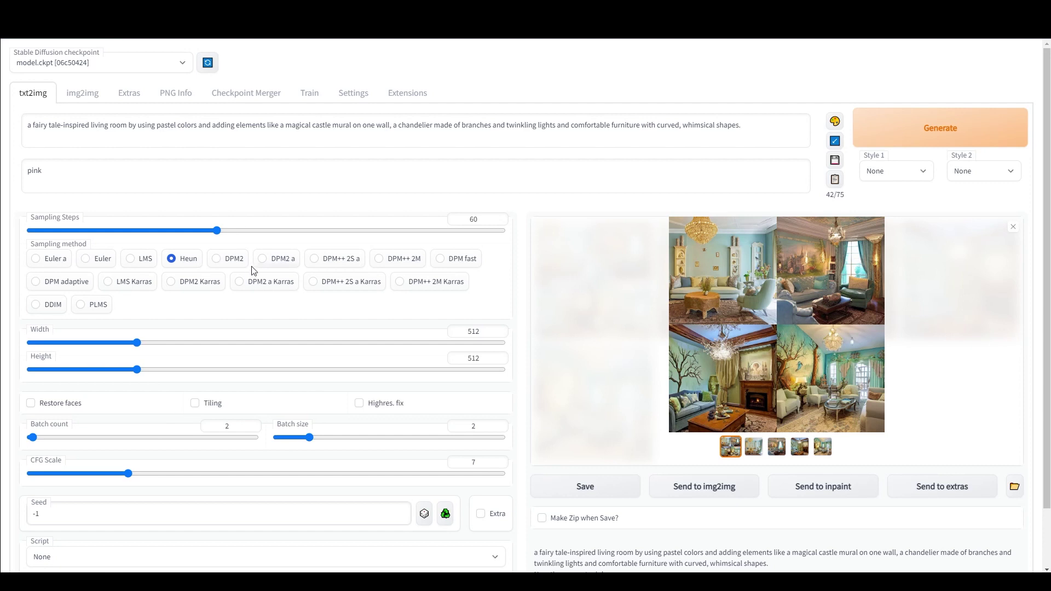
# - Switch to the DPM2 sampler with 20 sampling steps and generate new living rooms
pyautogui.click(219, 258)
pyautogui.moveTo(493, 219); pyautogui.dragTo(426, 219)
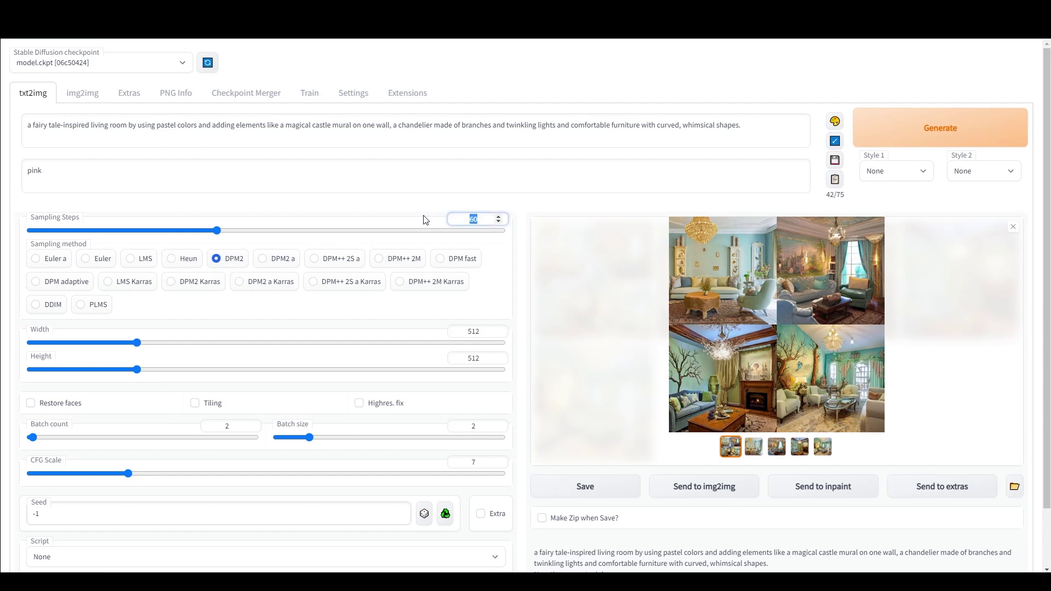
pyautogui.write('20')
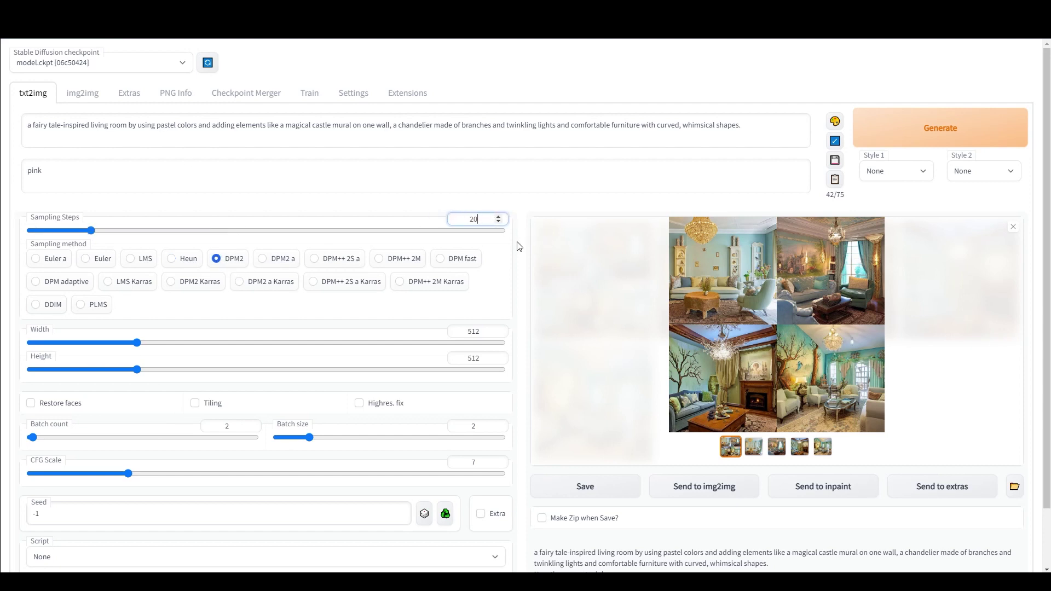
pyautogui.click(933, 129)
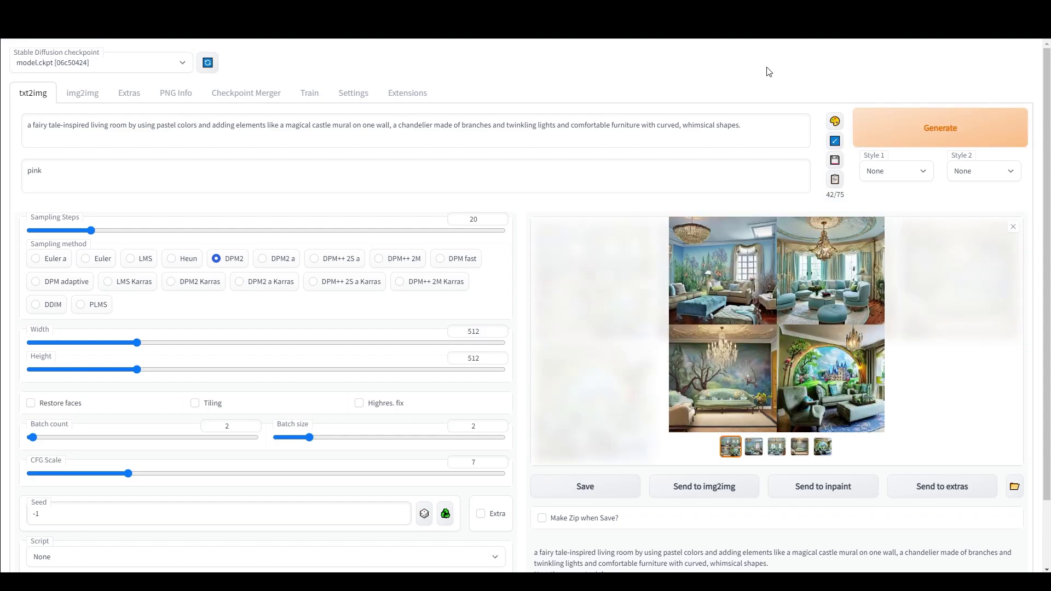
# - Step through every DPM2 living room full-size, including the castle-mural room, then close the viewer
pyautogui.click(835, 349)
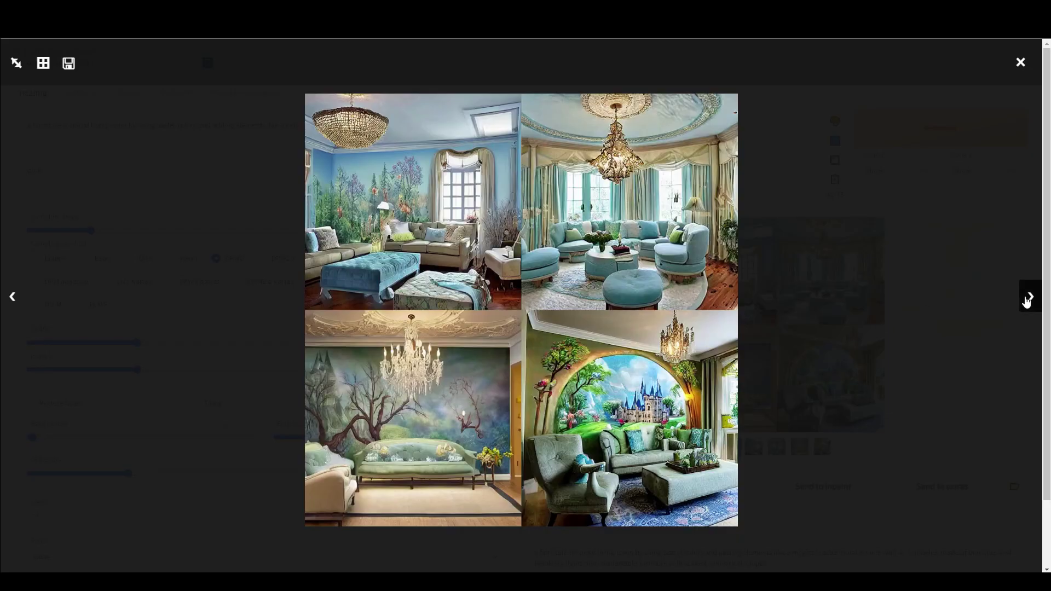
pyautogui.click(1026, 302)
pyautogui.click(1026, 302)
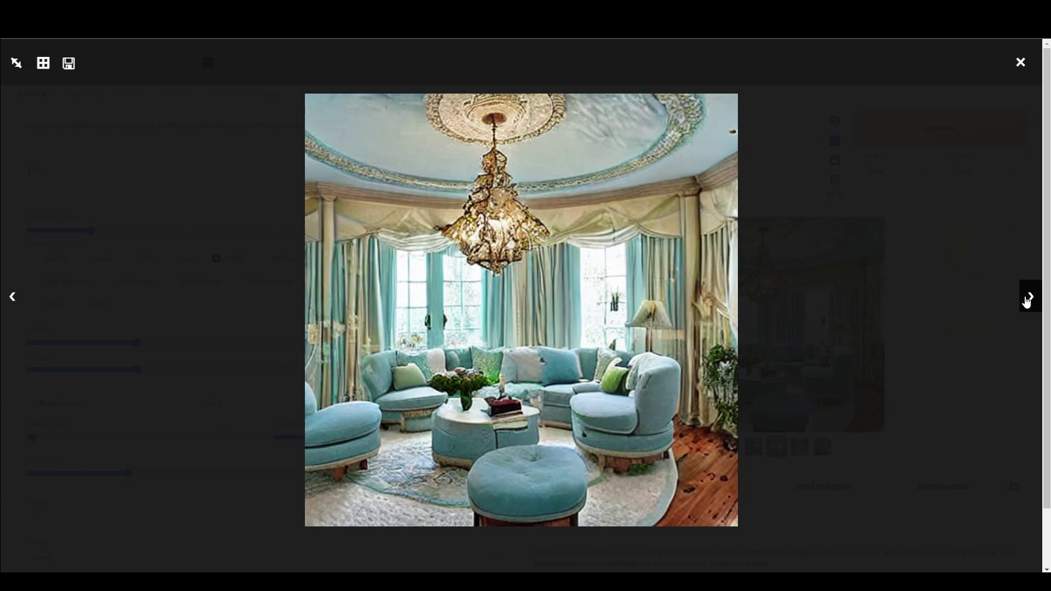
pyautogui.click(1028, 302)
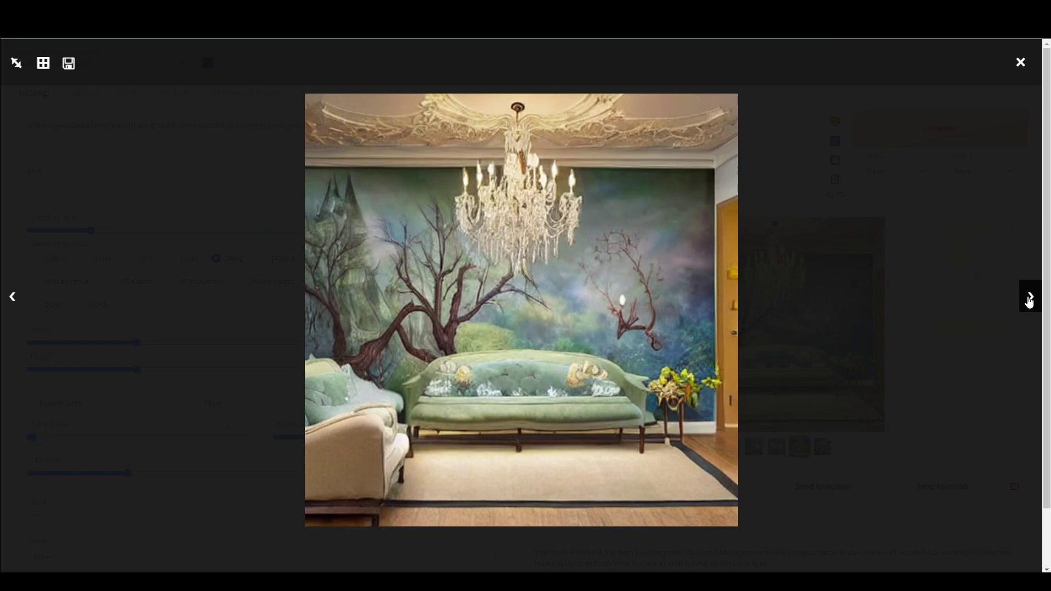
pyautogui.click(1029, 302)
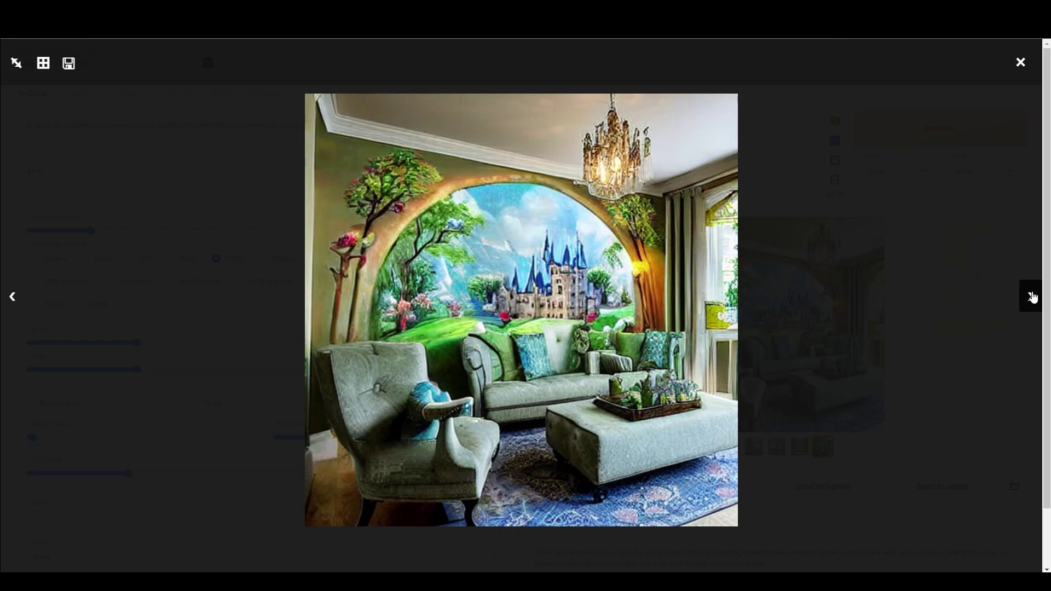
pyautogui.click(1020, 63)
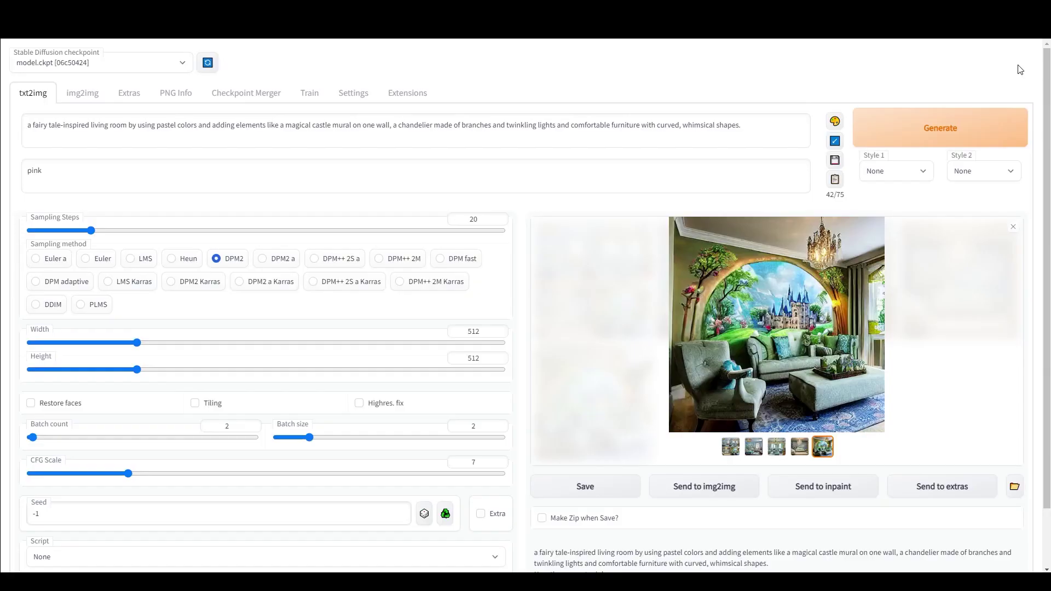
# - Append 'transform the living room into an enchanted forest' with a sheer green fabric canopy to the prompt
pyautogui.click(757, 129)
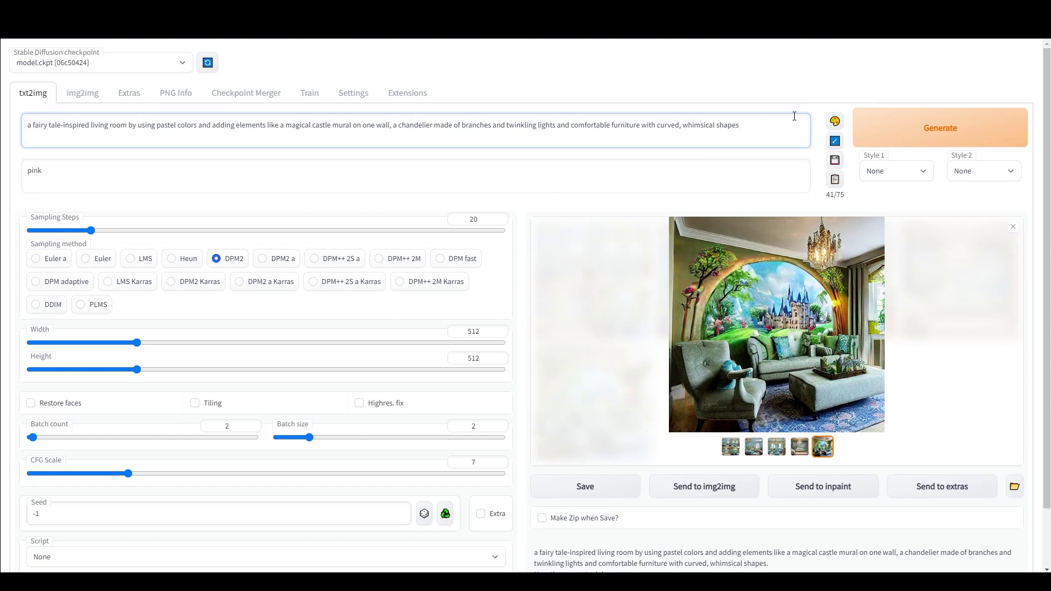
pyautogui.write(', tranform')
pyautogui.press('BackSpace')
pyautogui.press('BackSpace')
pyautogui.press('BackSpace')
pyautogui.press('BackSpace')
pyautogui.write('sform')
pyautogui.write(' living room into')
pyautogui.click(773, 125)
pyautogui.write('the')
pyautogui.click(75, 133)
pyautogui.write('an enchanted')
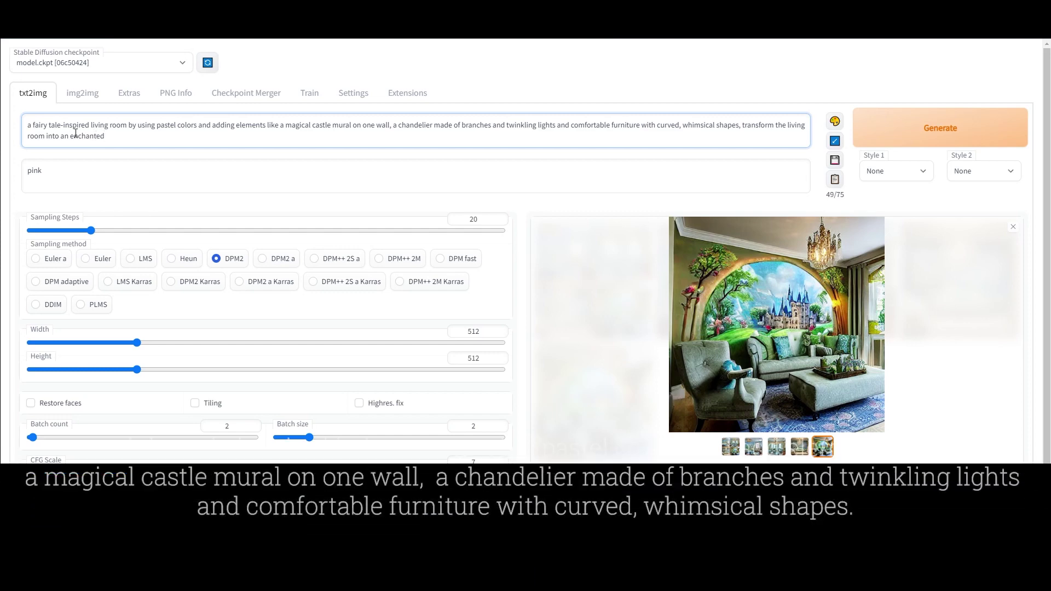
pyautogui.write(' forest by ')
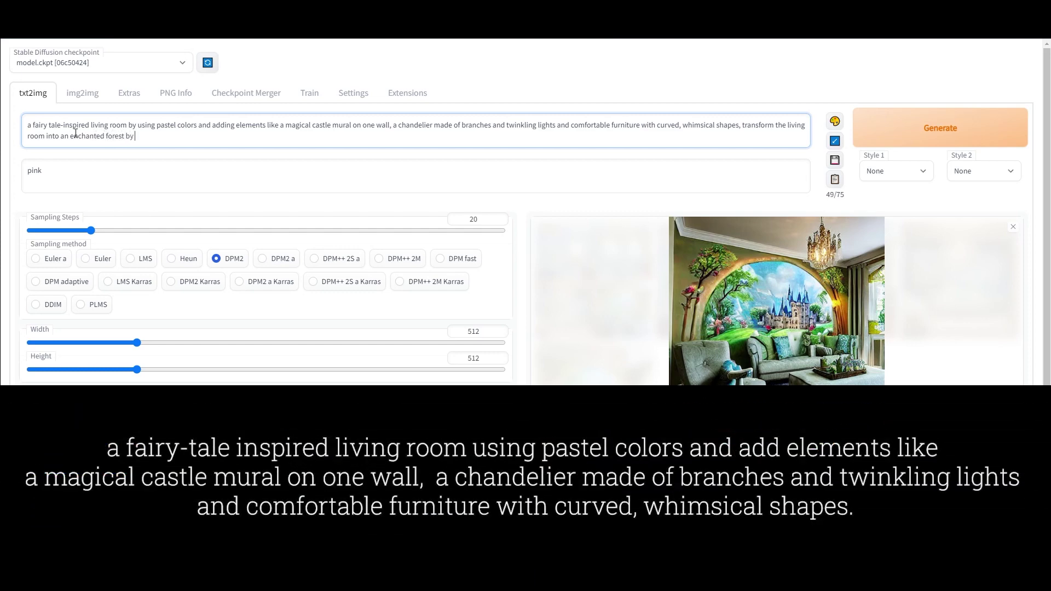
pyautogui.write('hanging sheer, green fabric from the cel')
pyautogui.write('ling to crea')
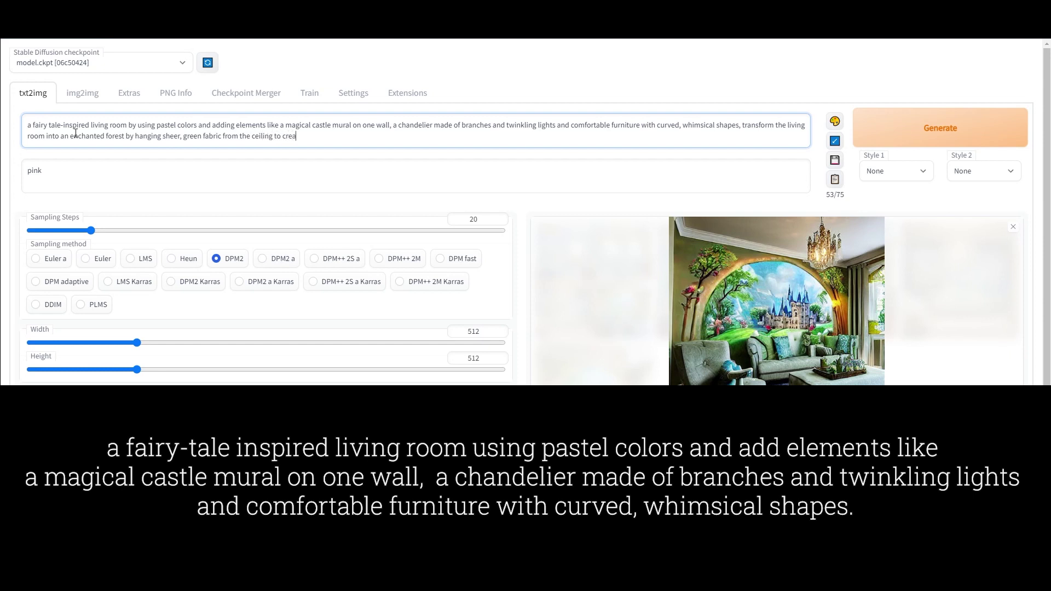
pyautogui.write('te a canopy effect, adding potten plants and tre')
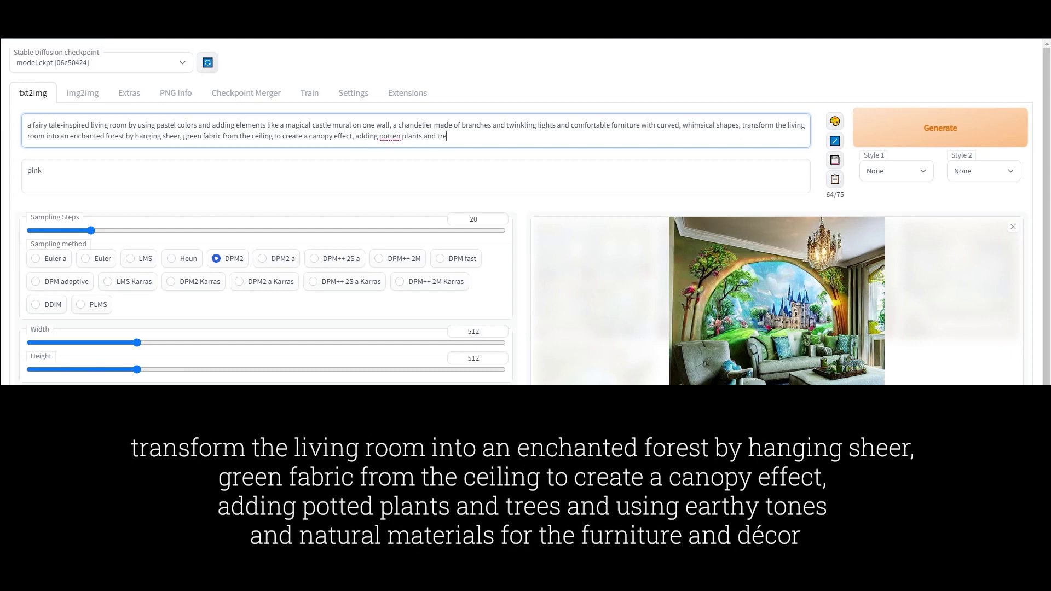
pyautogui.write('es and using earthy tones and natural materials for the furnitur')
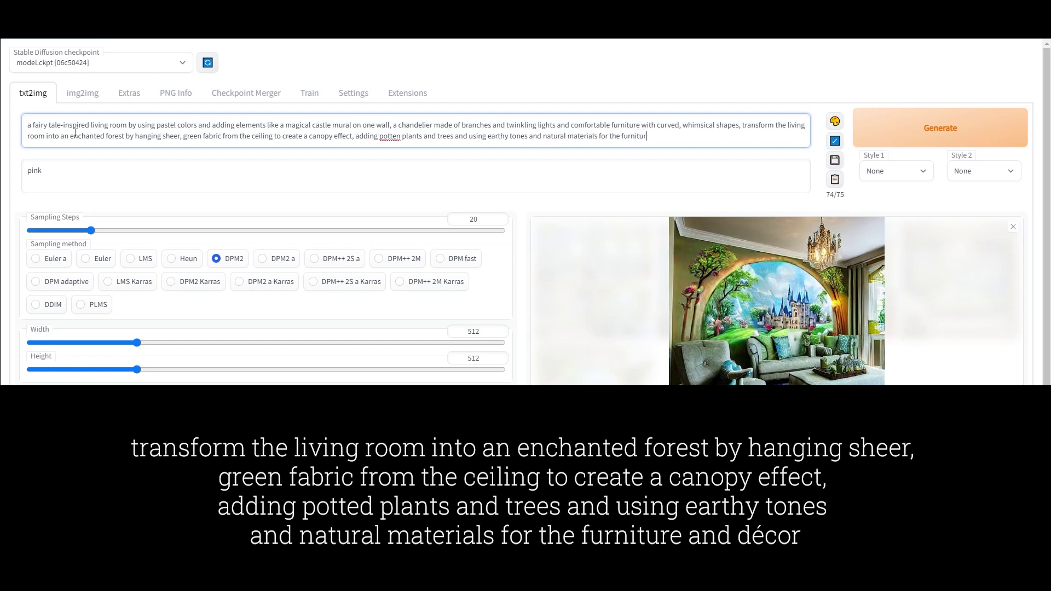
pyautogui.write('e and decor')
# - Correct 'potten' to 'potted' and 'decor' to 'décor', then generate from the extended prompt
pyautogui.rightClick(411, 135)
pyautogui.click(435, 146)
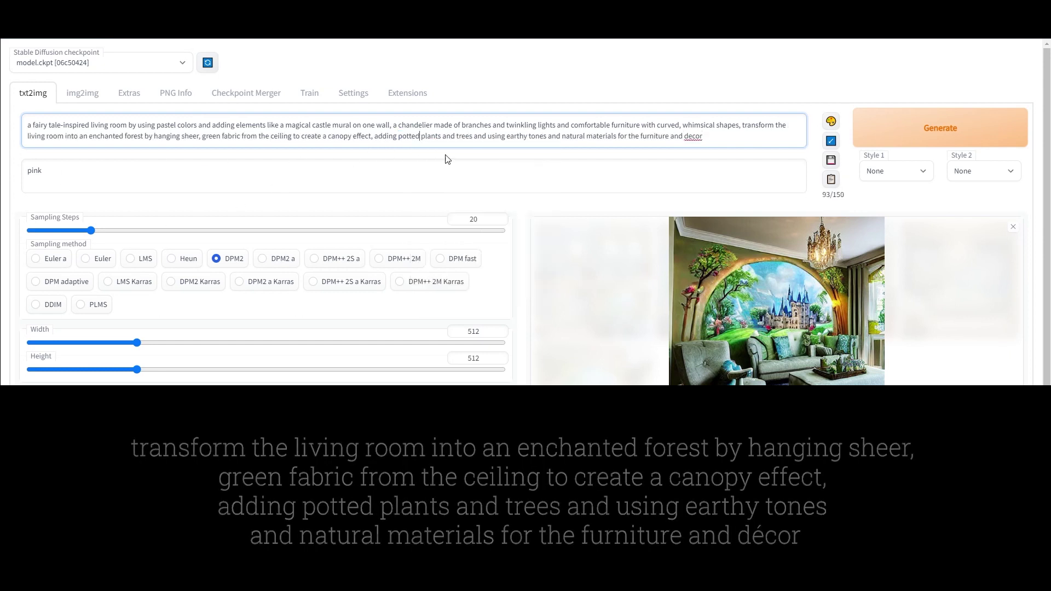
pyautogui.rightClick(692, 135)
pyautogui.click(721, 144)
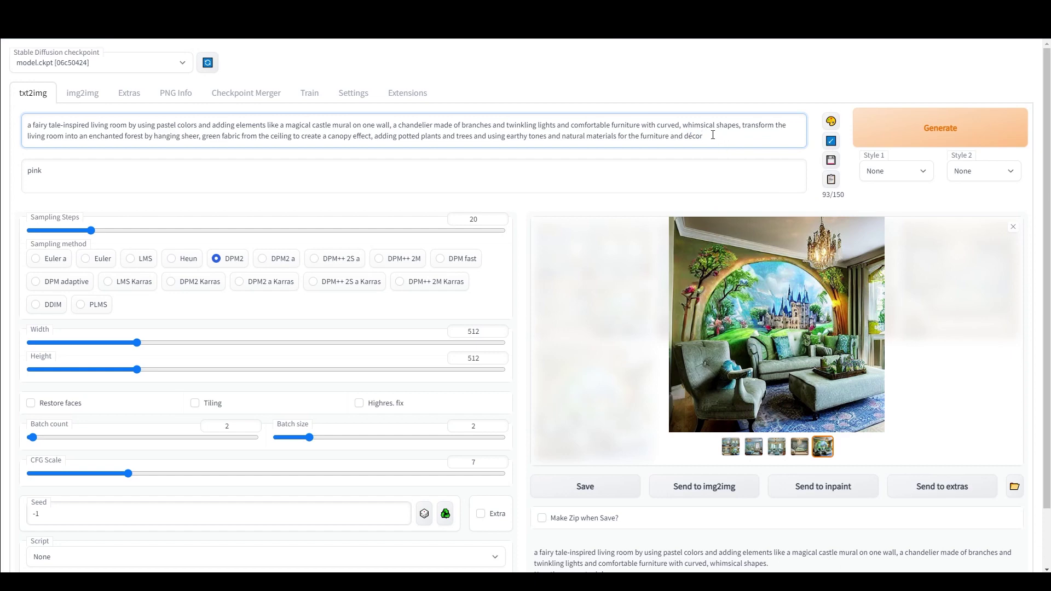
pyautogui.click(939, 136)
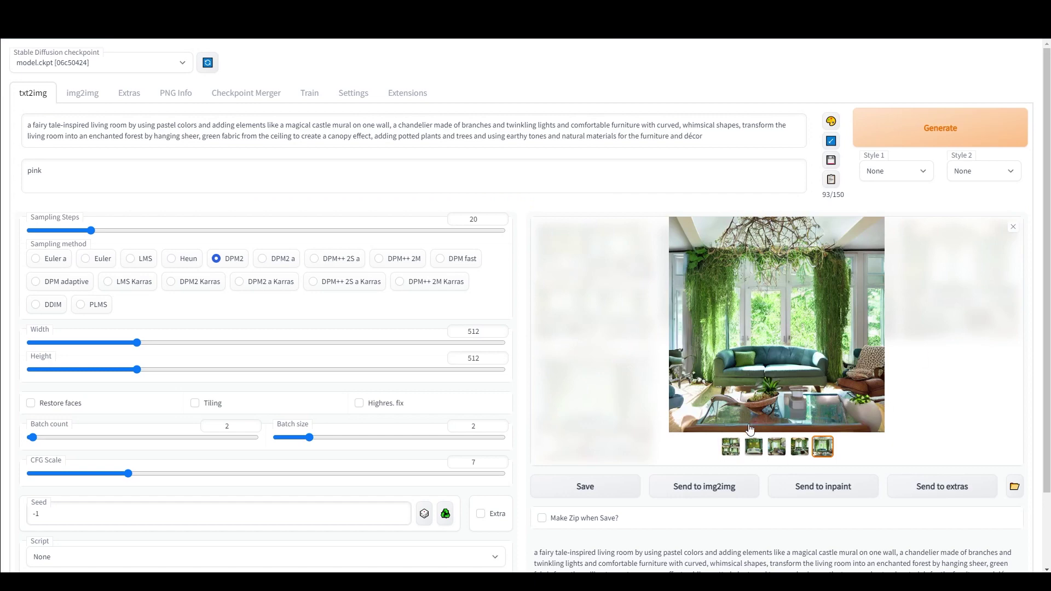
# - Open the enchanted-forest results full-screen and cycle through all four rooms back to the grid
pyautogui.click(1013, 227)
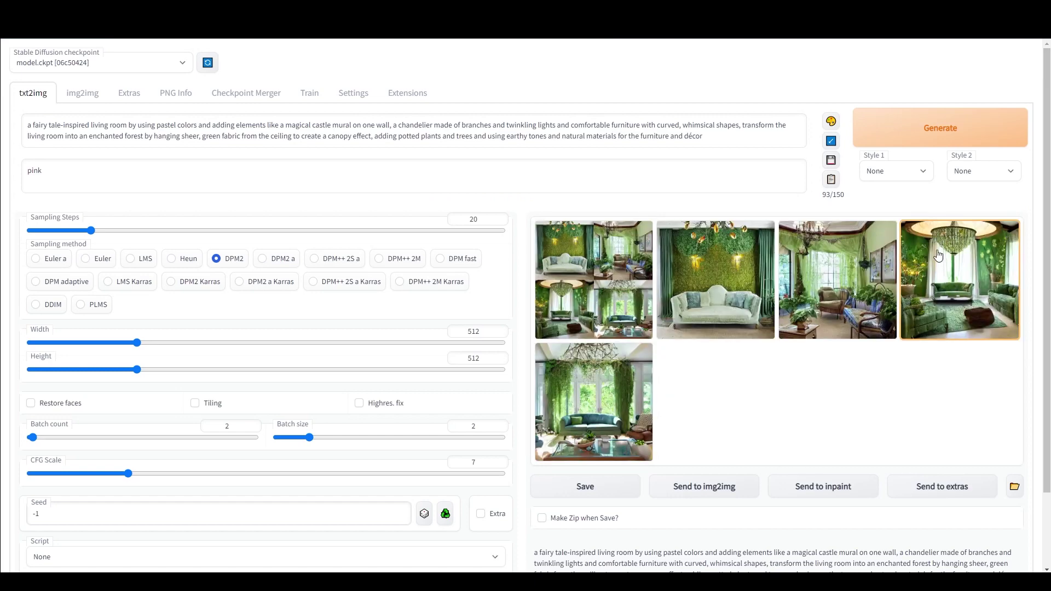
pyautogui.click(601, 292)
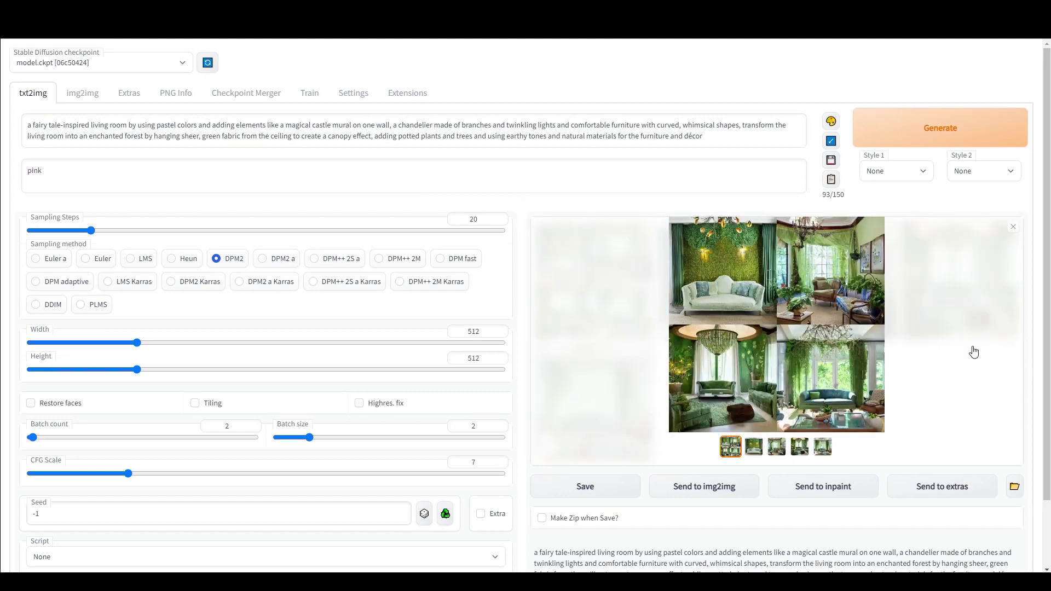
pyautogui.click(830, 332)
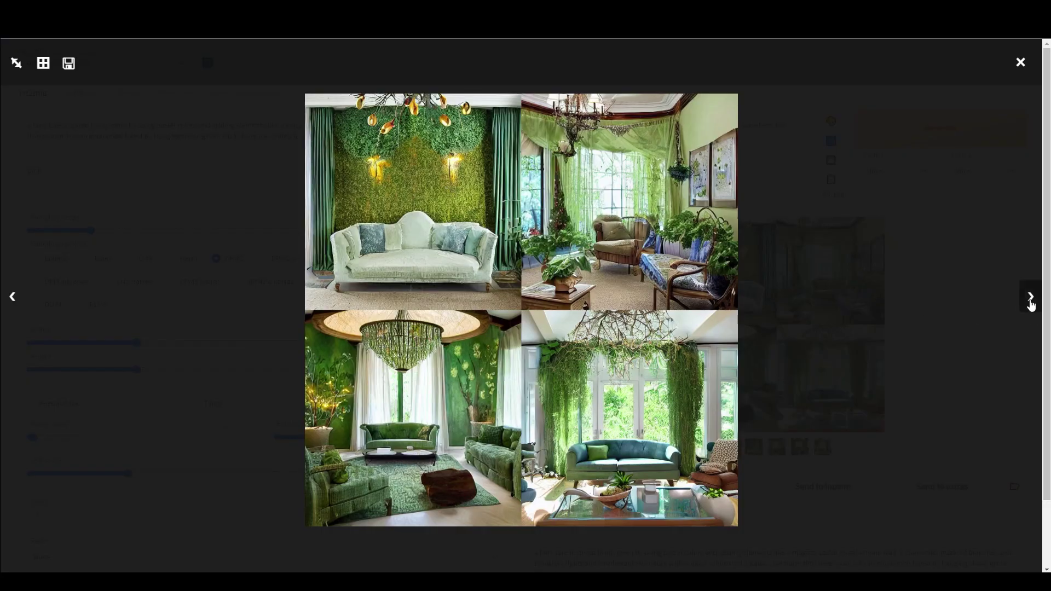
pyautogui.click(1030, 299)
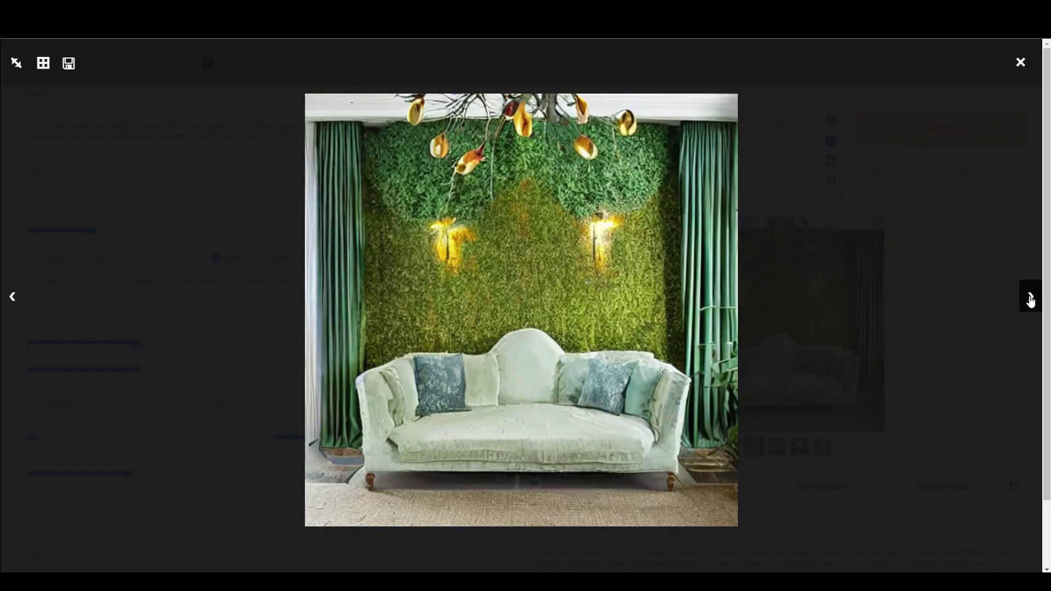
pyautogui.click(1030, 300)
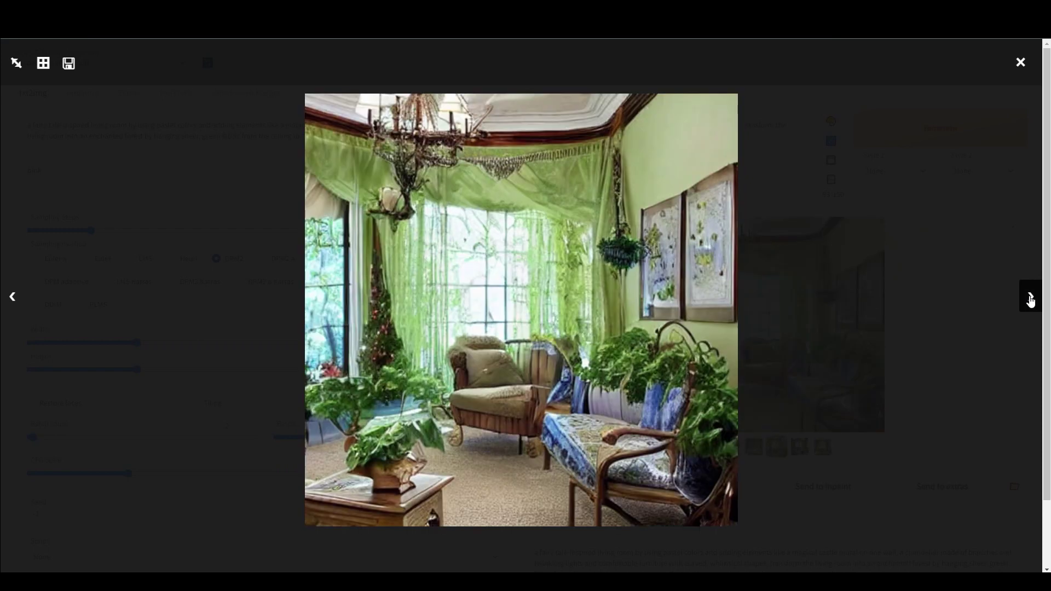
pyautogui.click(1031, 299)
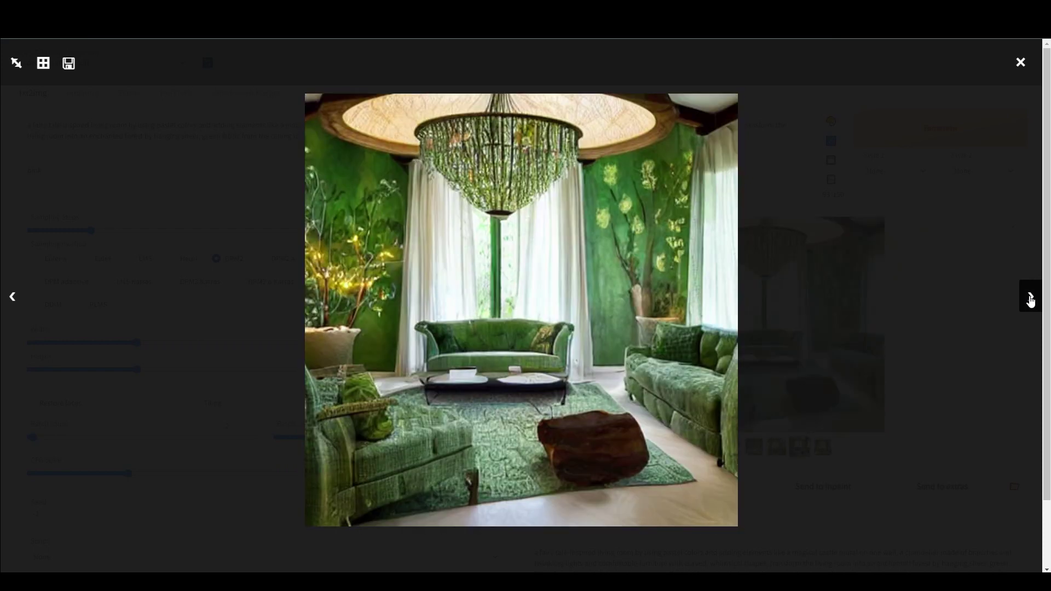
pyautogui.click(1030, 300)
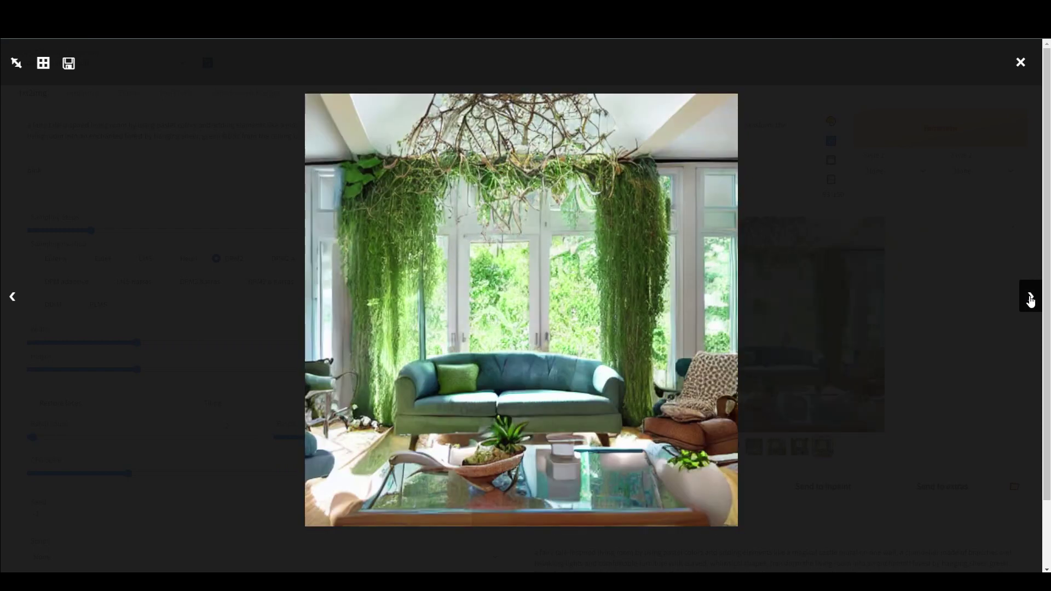
pyautogui.click(1030, 299)
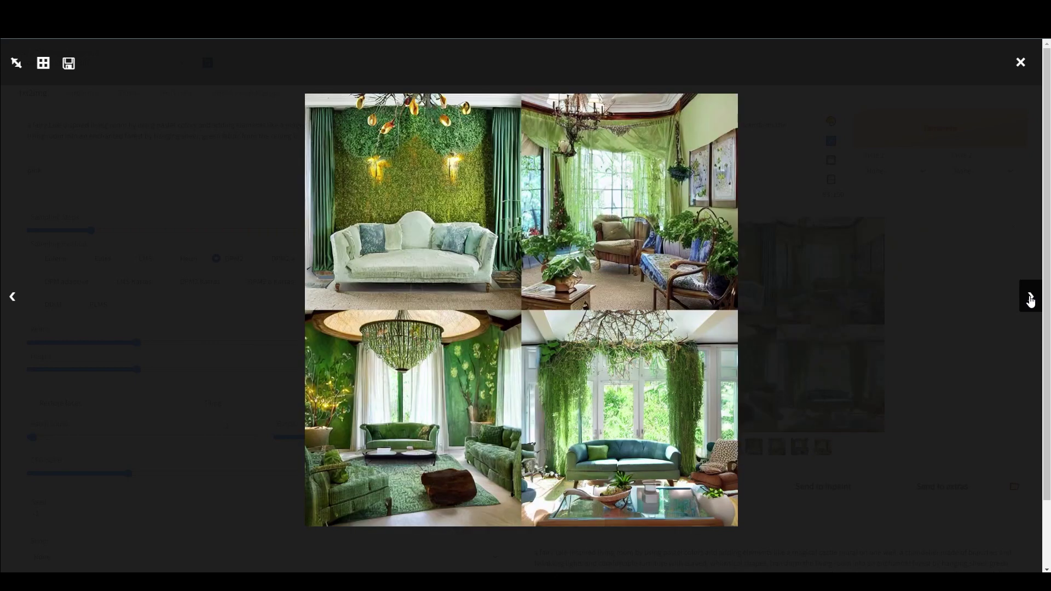